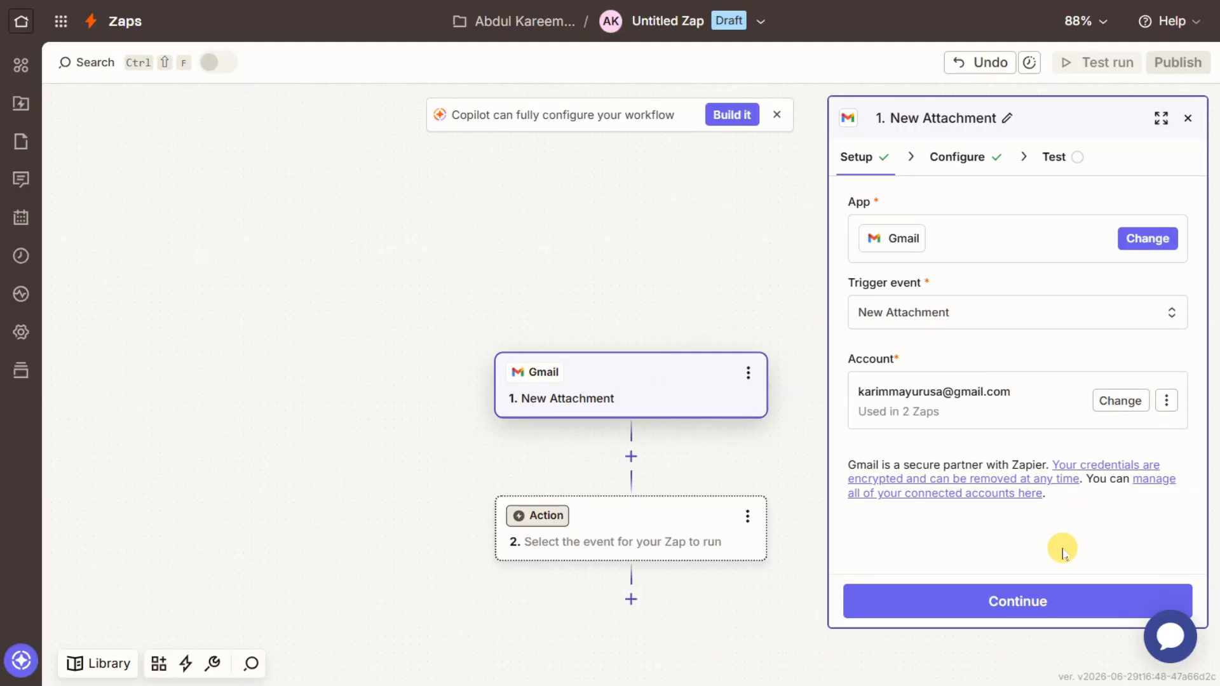
Keep the chosen Gmail account and set the New Attachment trigger's label or mailbox to INBOX
left_click(988, 599)
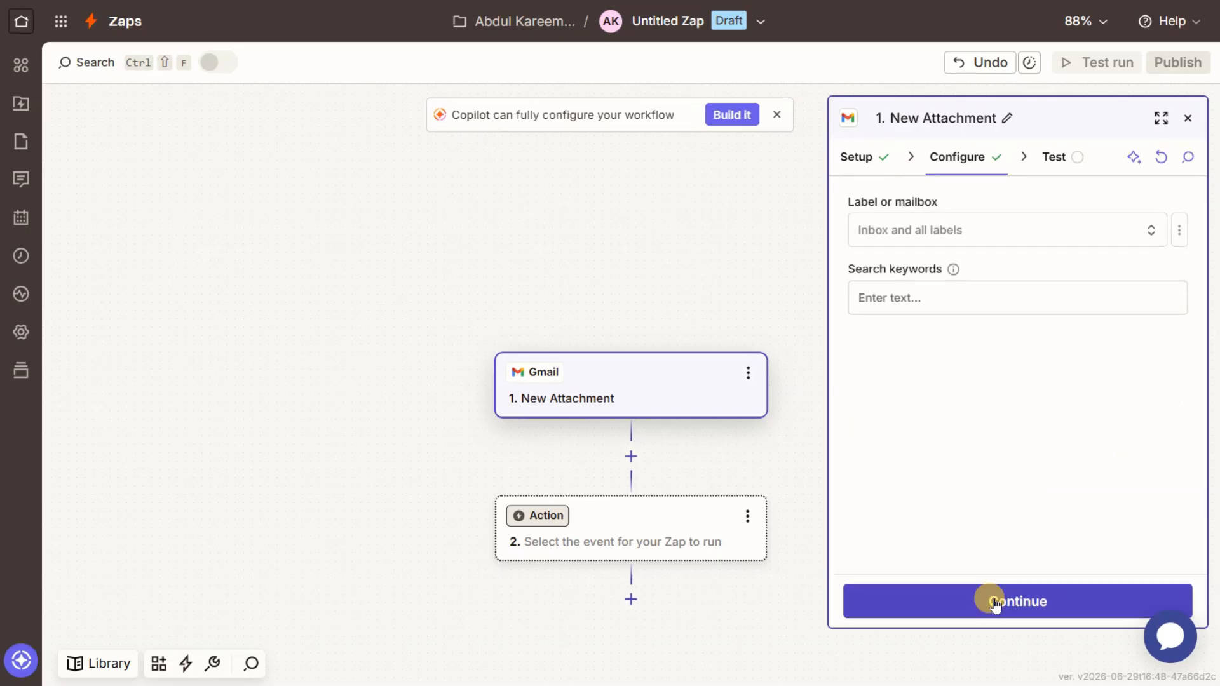
left_click(1009, 236)
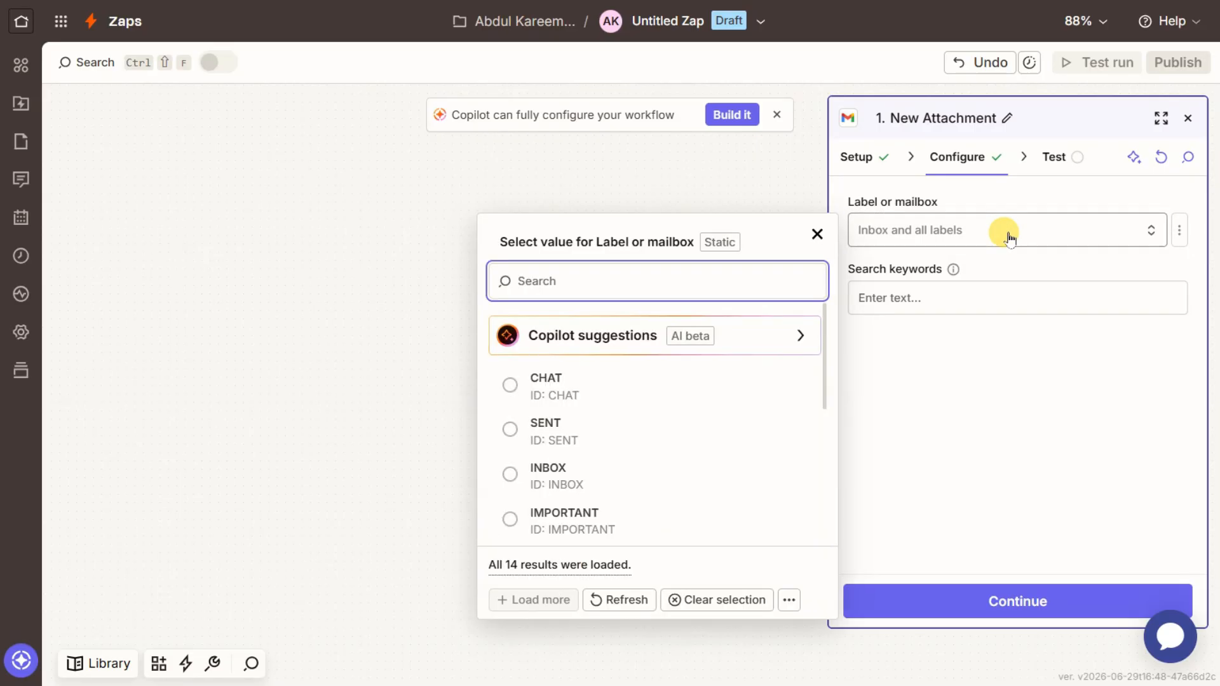
left_click(563, 470)
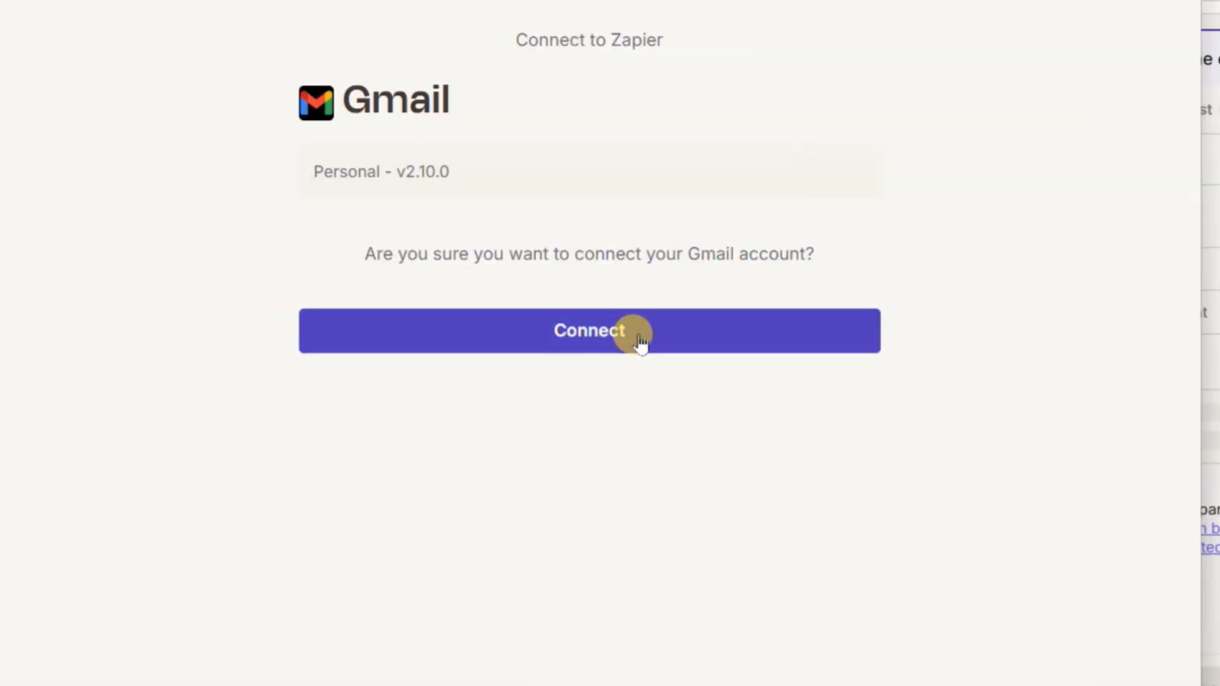
Connect the Gmail account through Google sign-in, granting Zapier all requested permissions, and test the New Attachment trigger
left_click(635, 333)
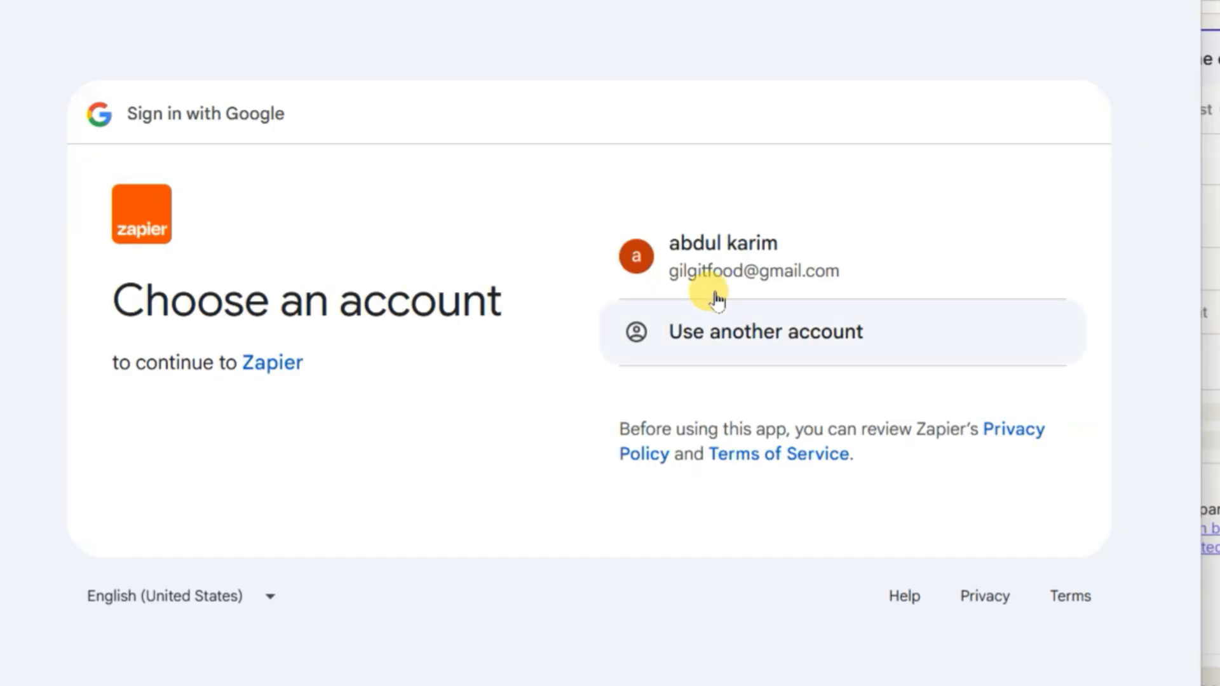
left_click(725, 277)
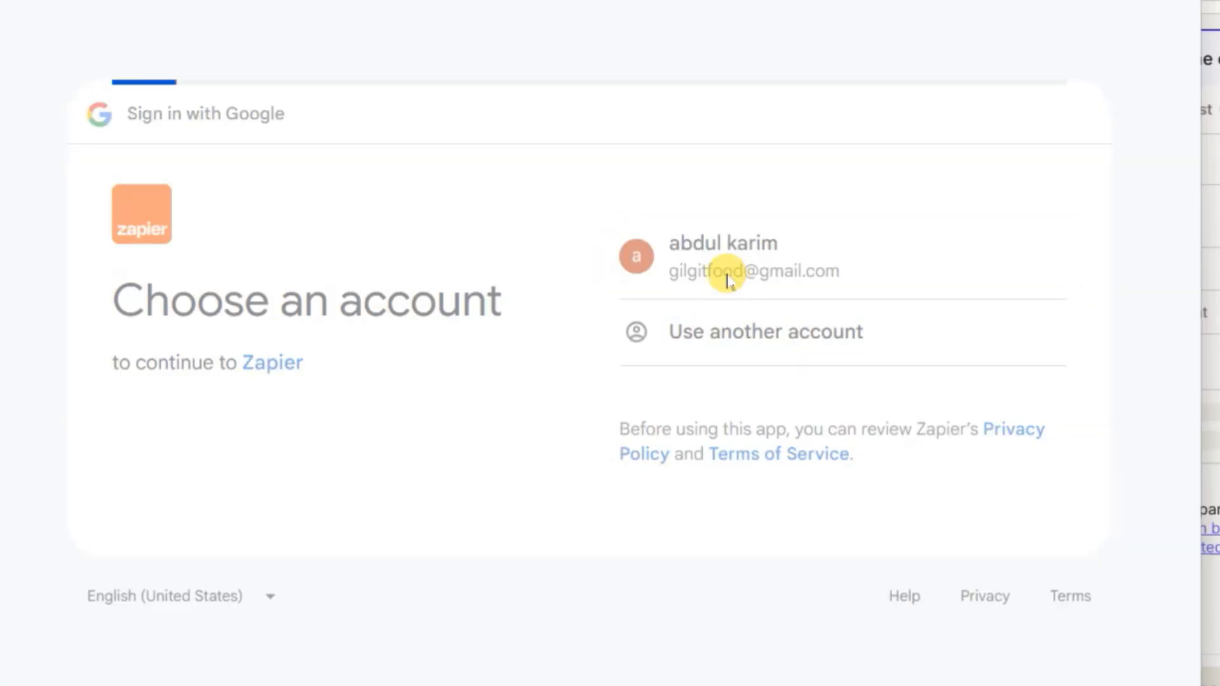
left_click(913, 501)
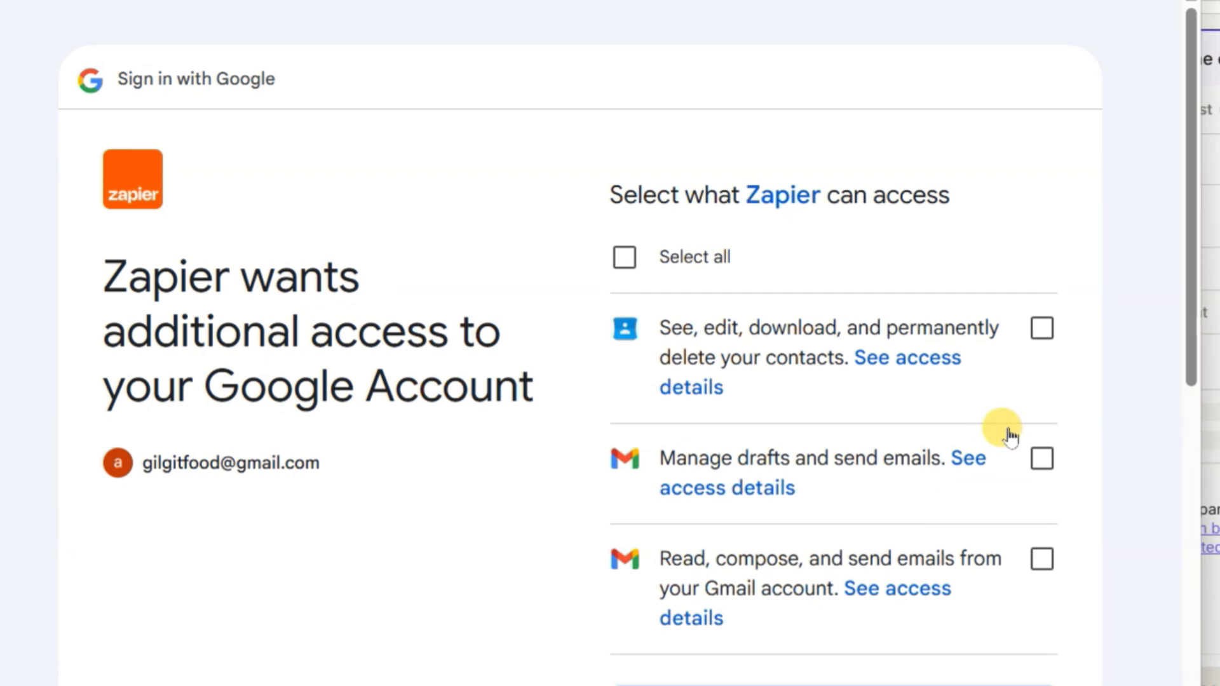
left_click(625, 257)
scroll(716, 324, "down", 10)
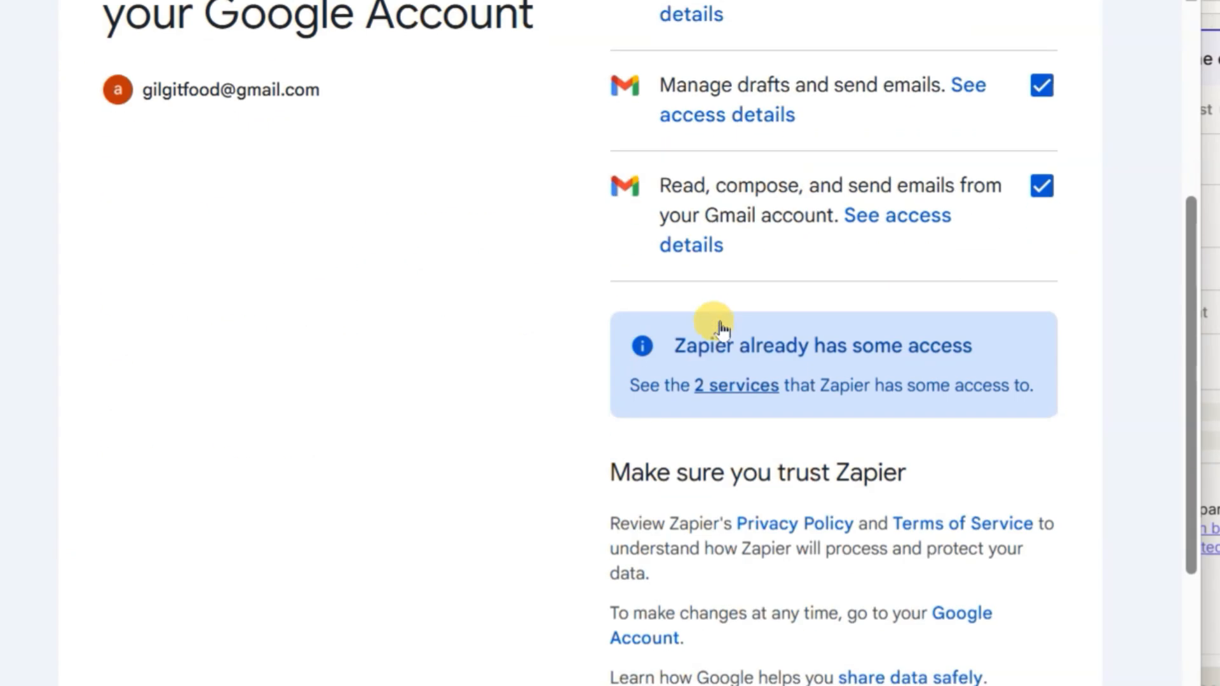
left_click(902, 524)
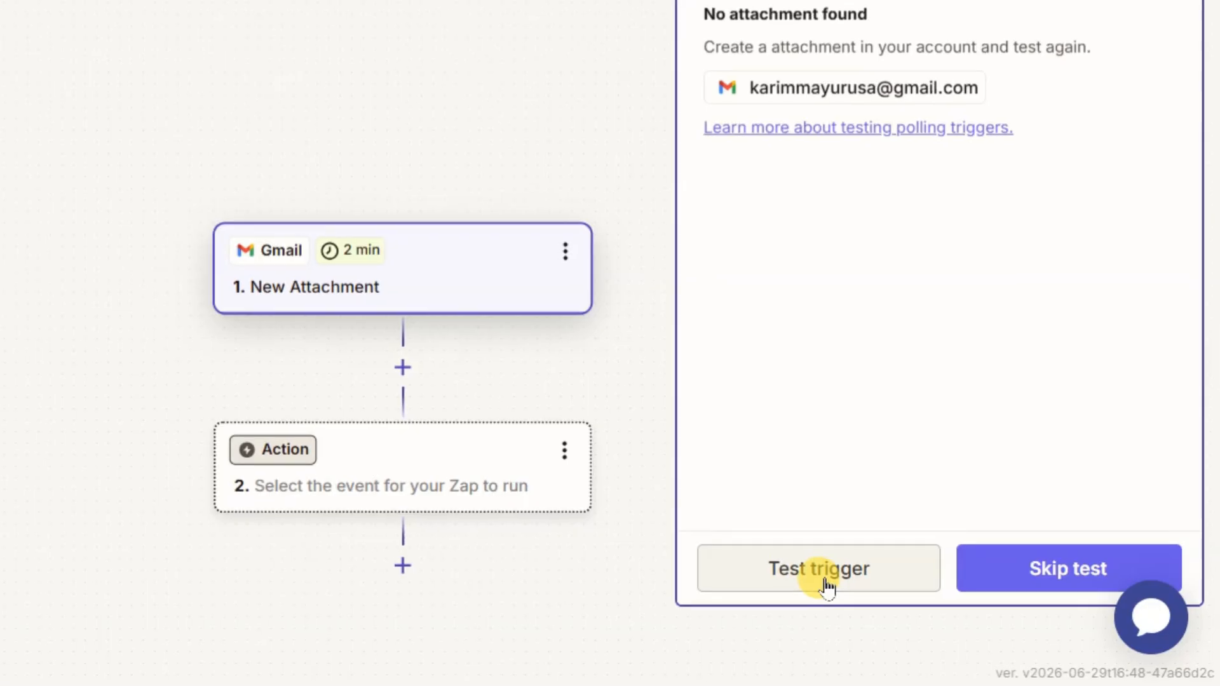
left_click(824, 582)
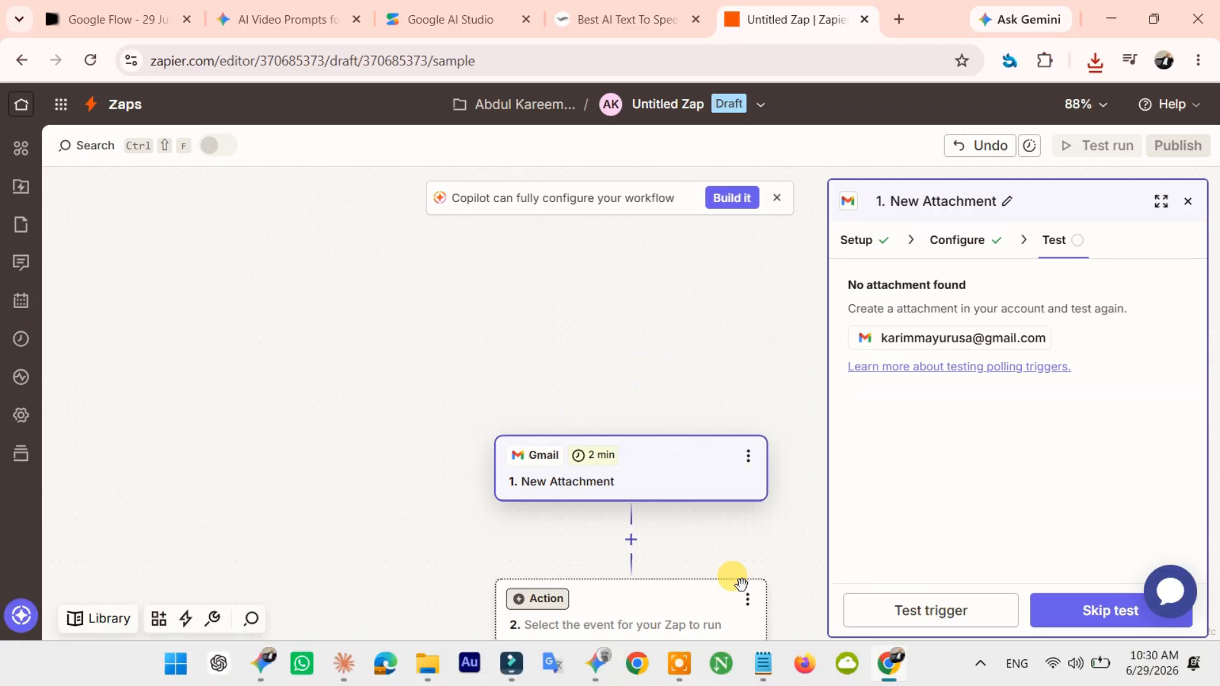
Set up the second step as a Google Drive action with the Upload File event
left_click(546, 518)
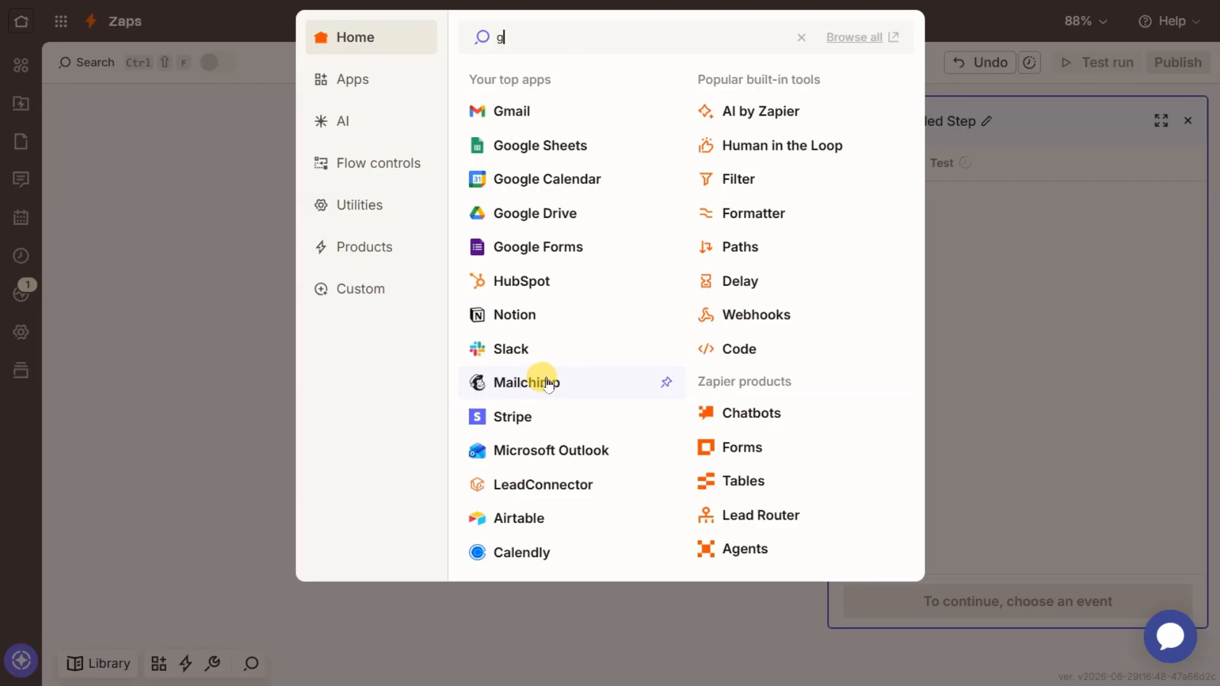
type("le dr")
left_click(580, 84)
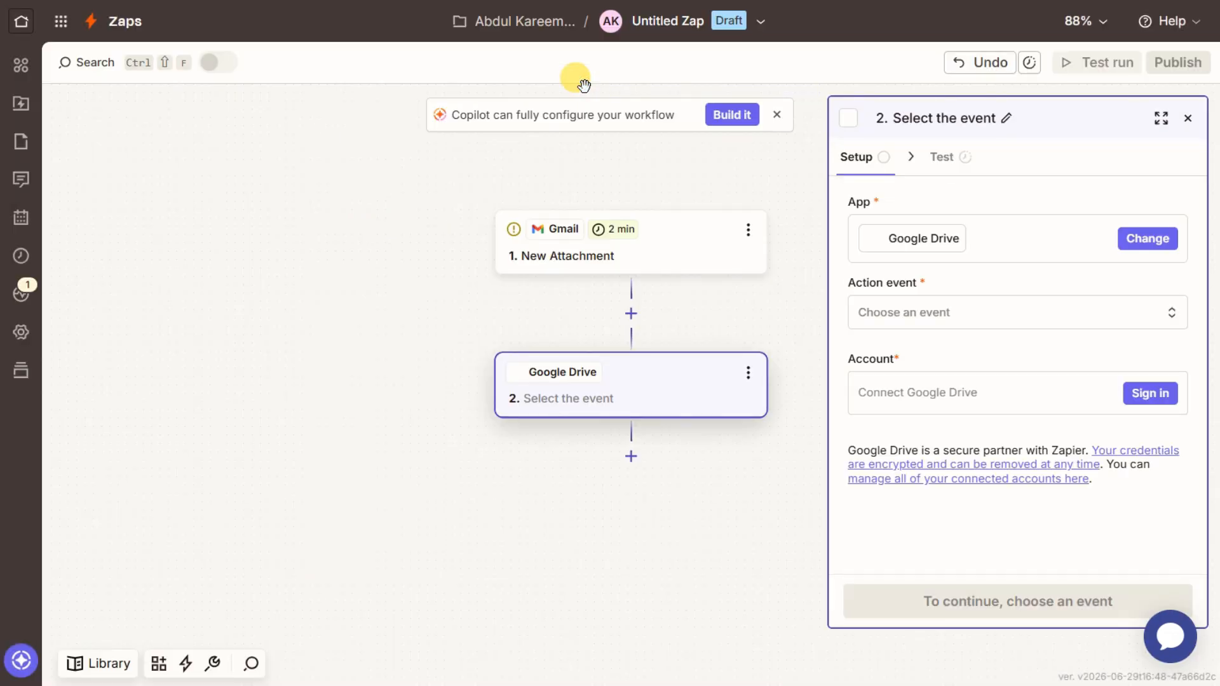
type("upl")
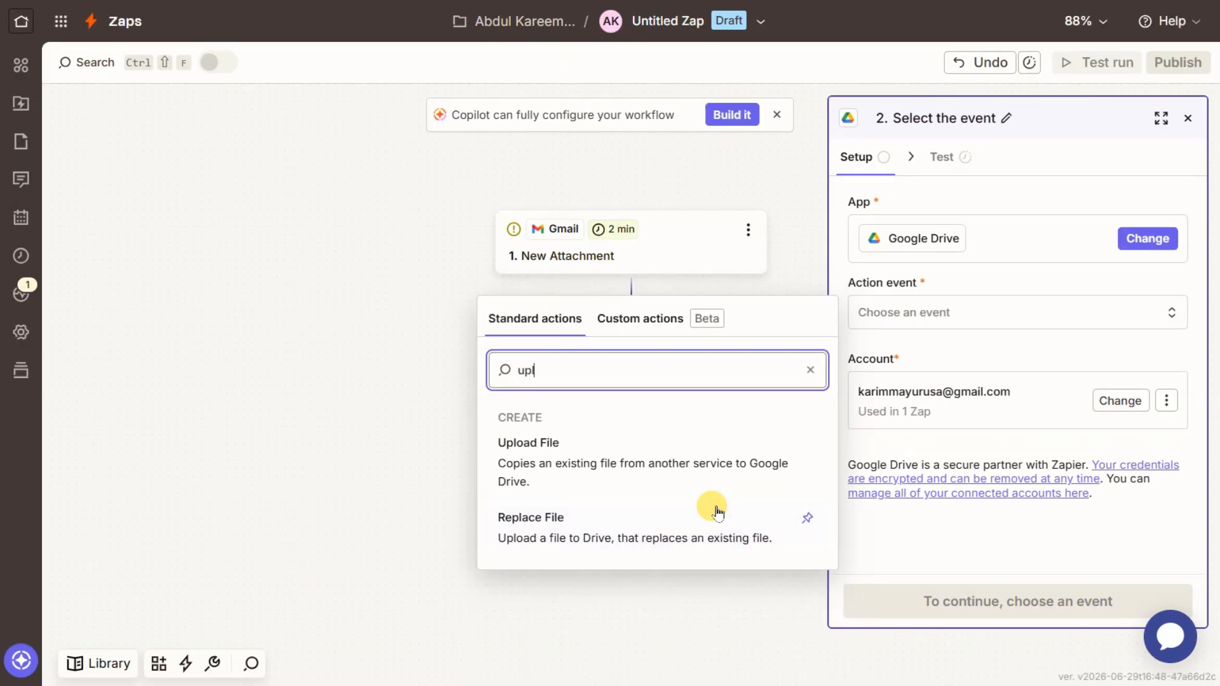
left_click(686, 466)
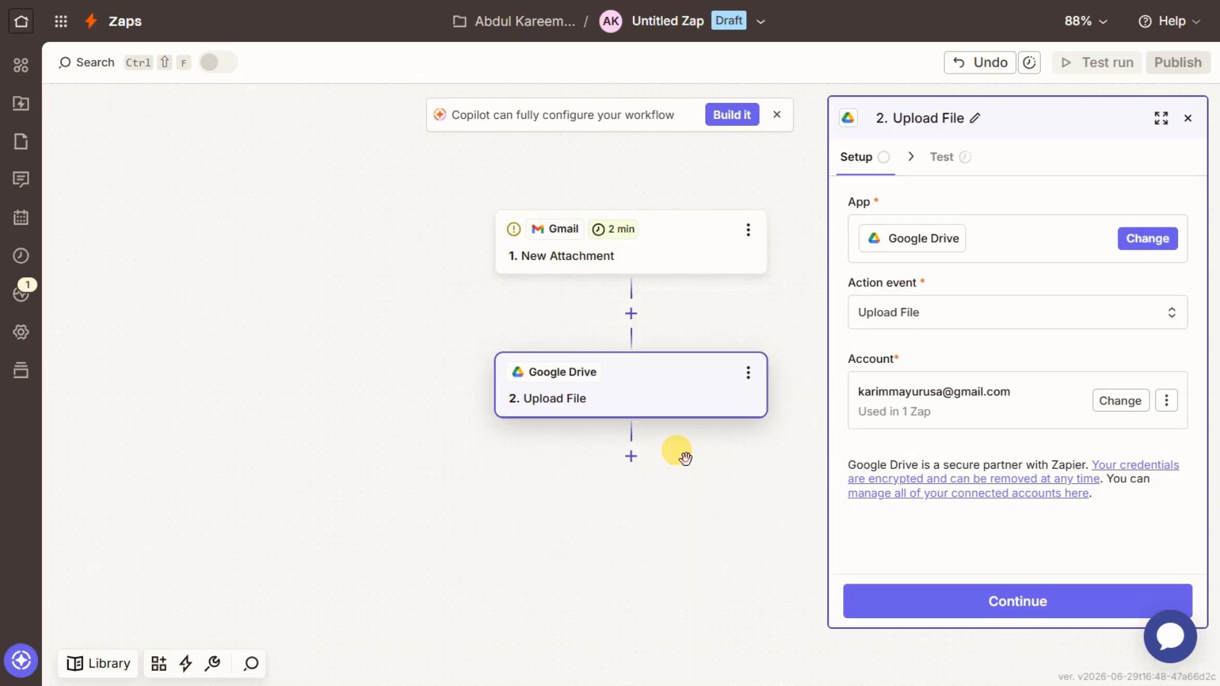
Set the Upload File destination to My Google Drive and the My Tiktok folder
left_click(1058, 622)
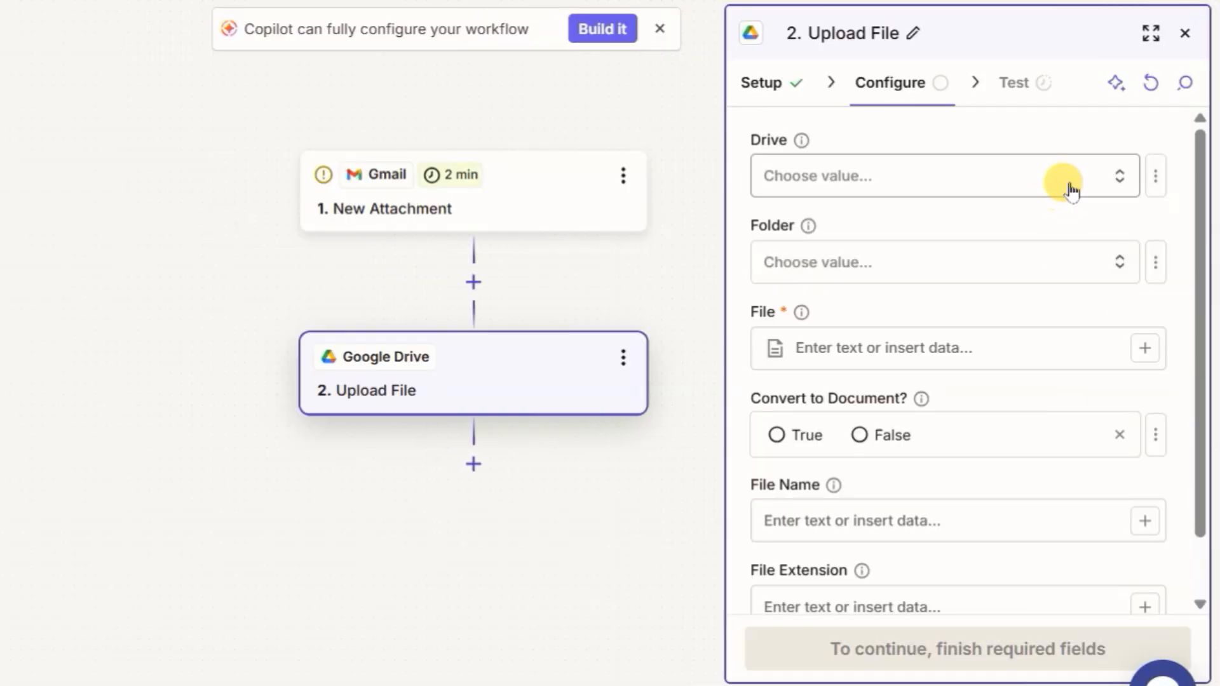
left_click(1069, 185)
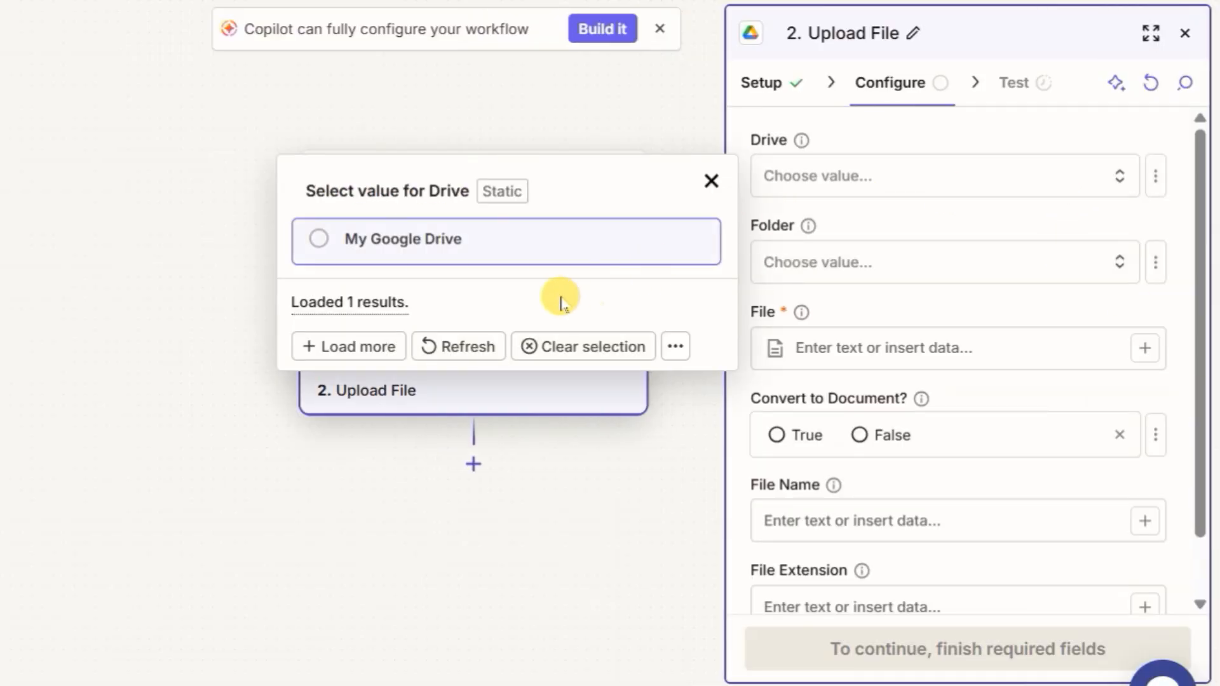
left_click(545, 242)
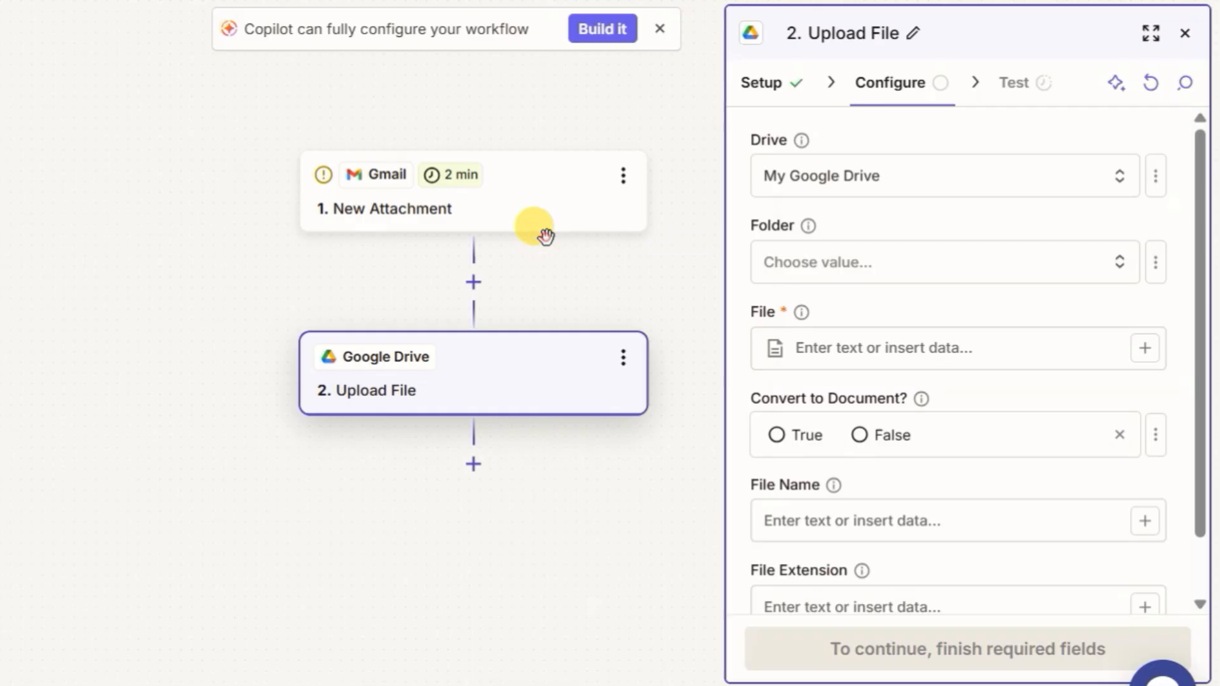
left_click(898, 263)
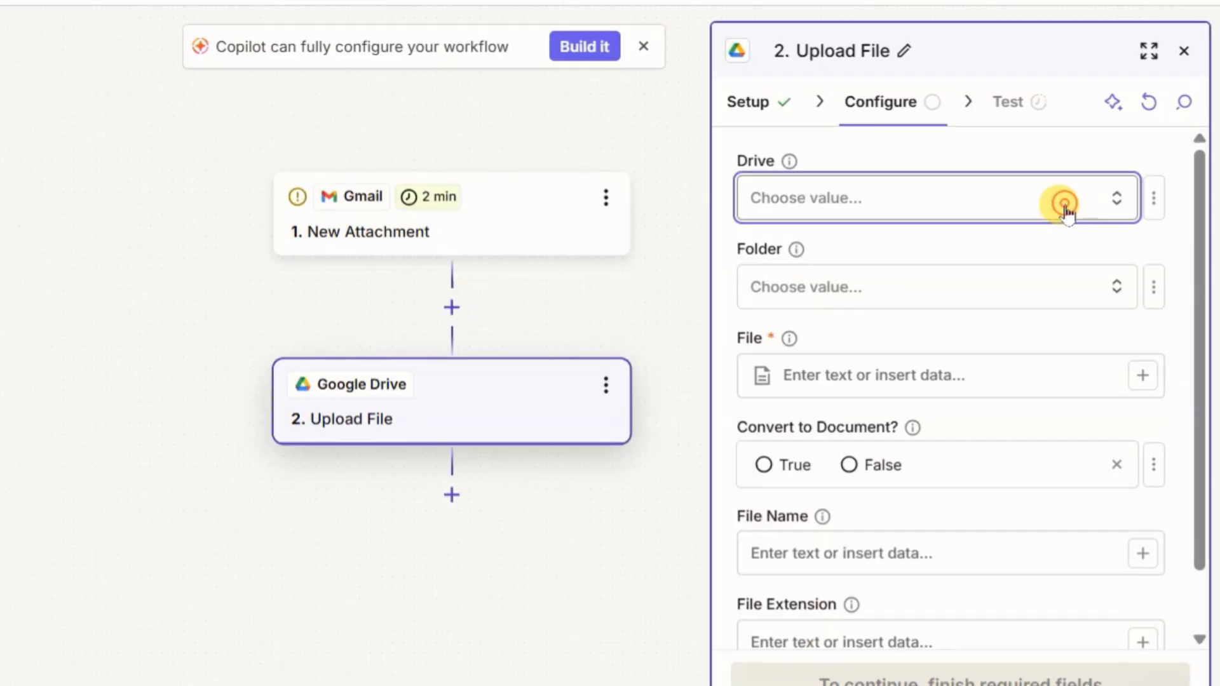
left_click(1058, 202)
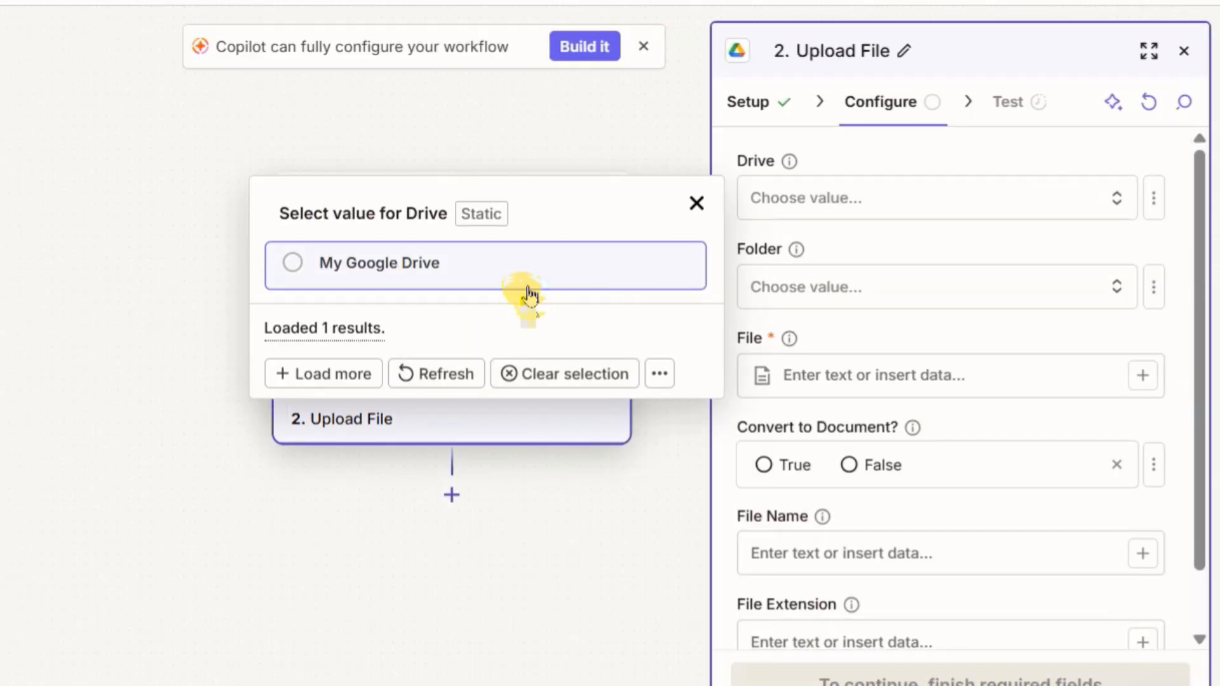
left_click(525, 263)
left_click(890, 289)
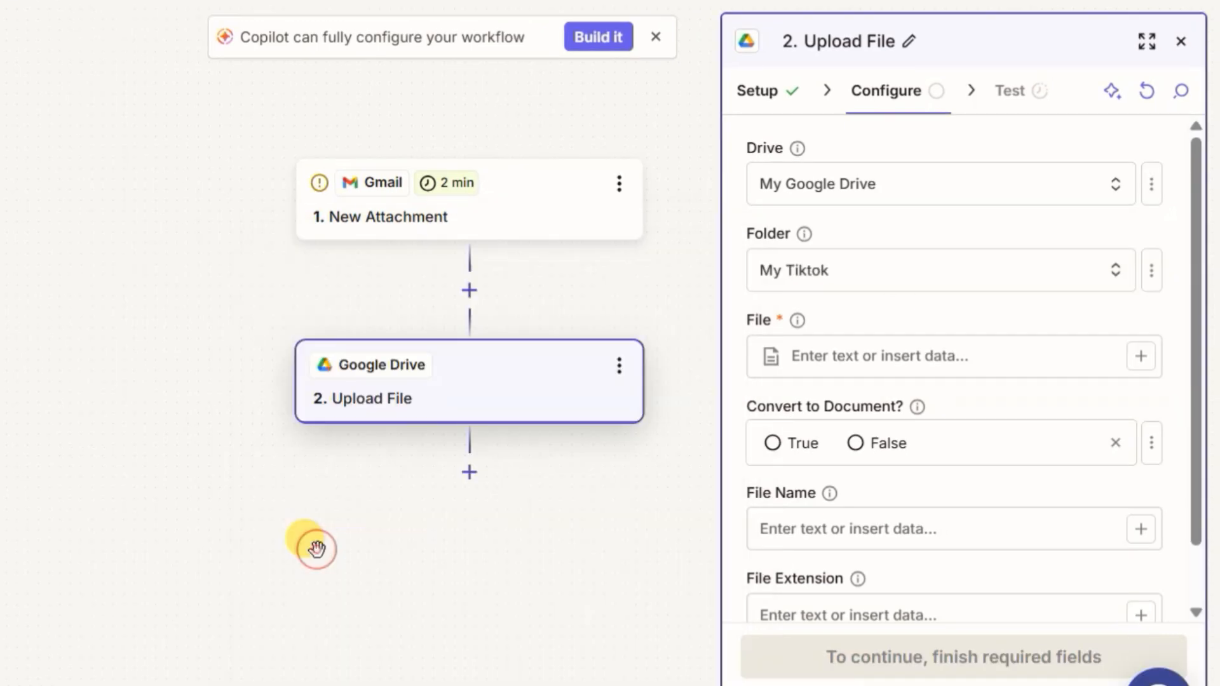
Go from the File field's data mapping to the incomplete Gmail trigger, retest it, and continue with the Attachment A record
left_click(814, 360)
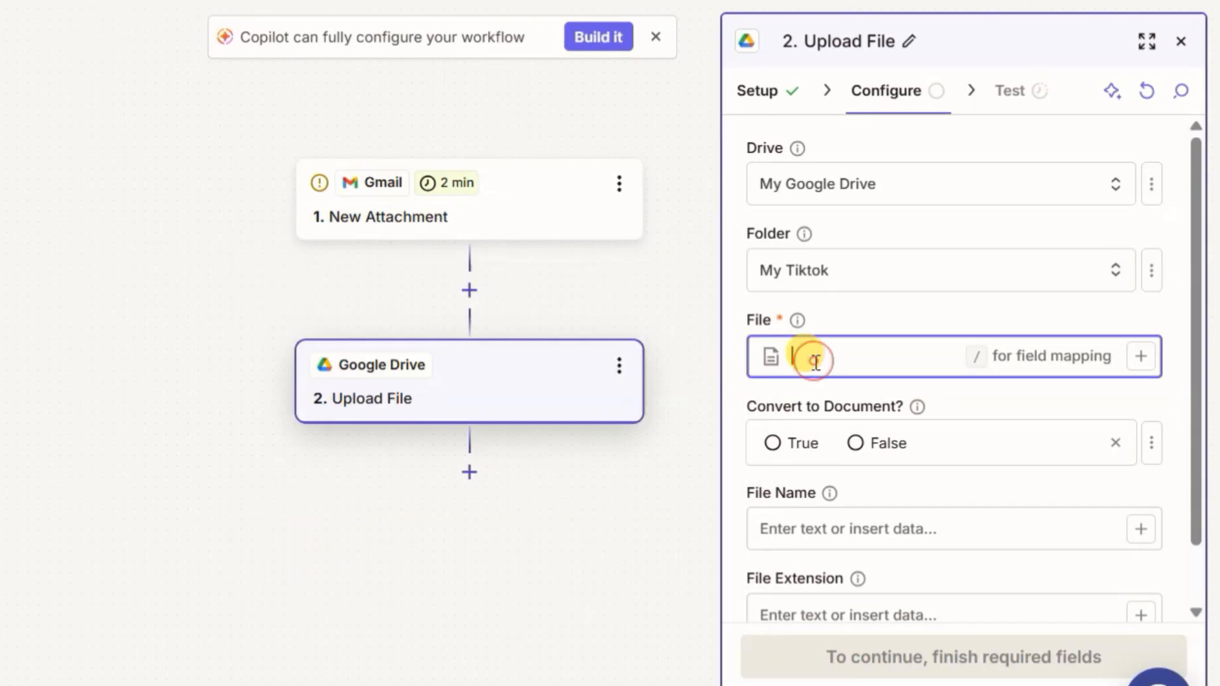
left_click(680, 325)
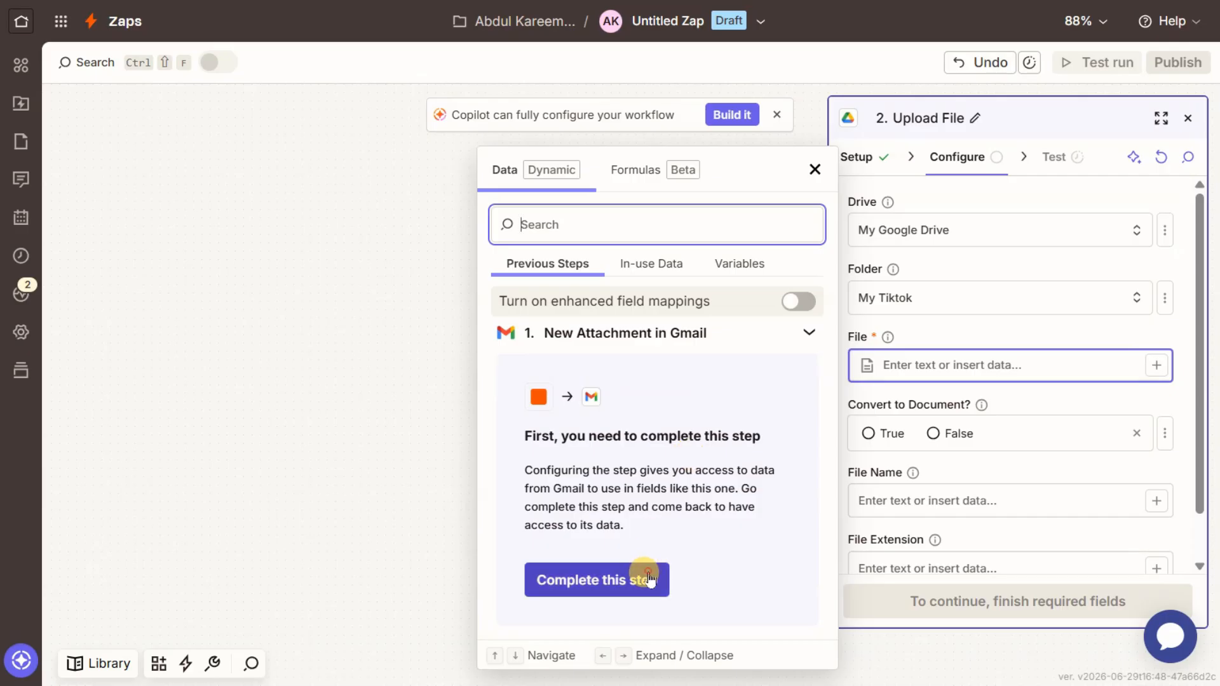
left_click(647, 572)
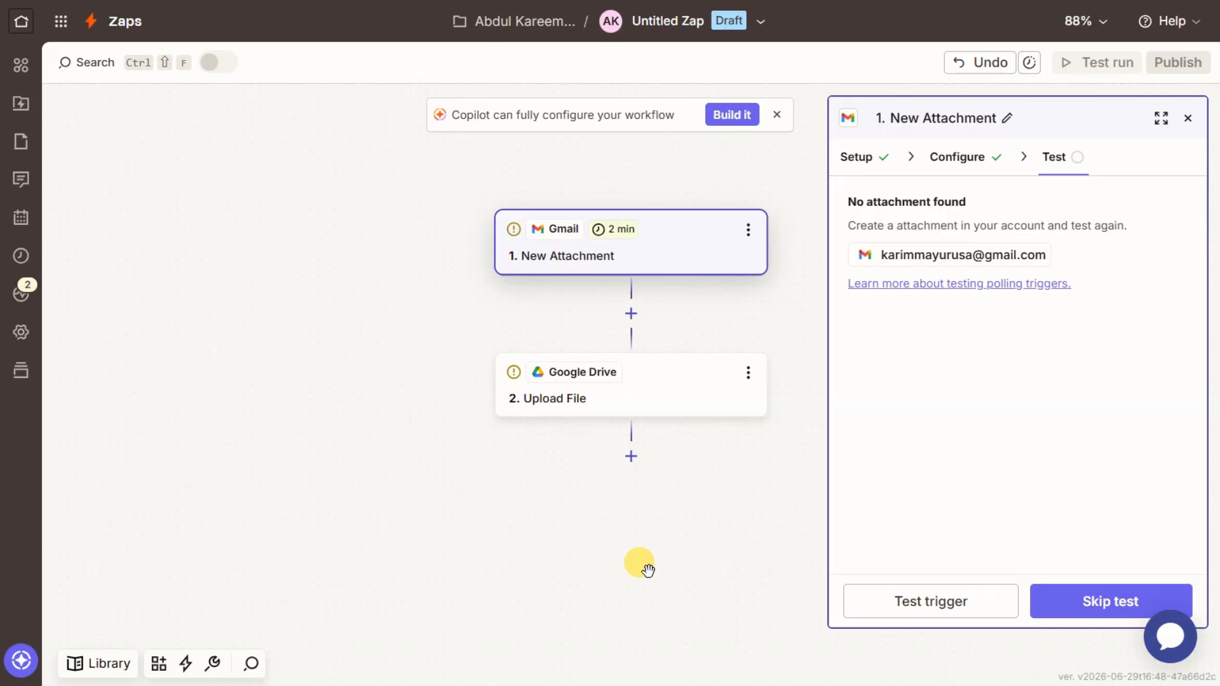
left_click(982, 604)
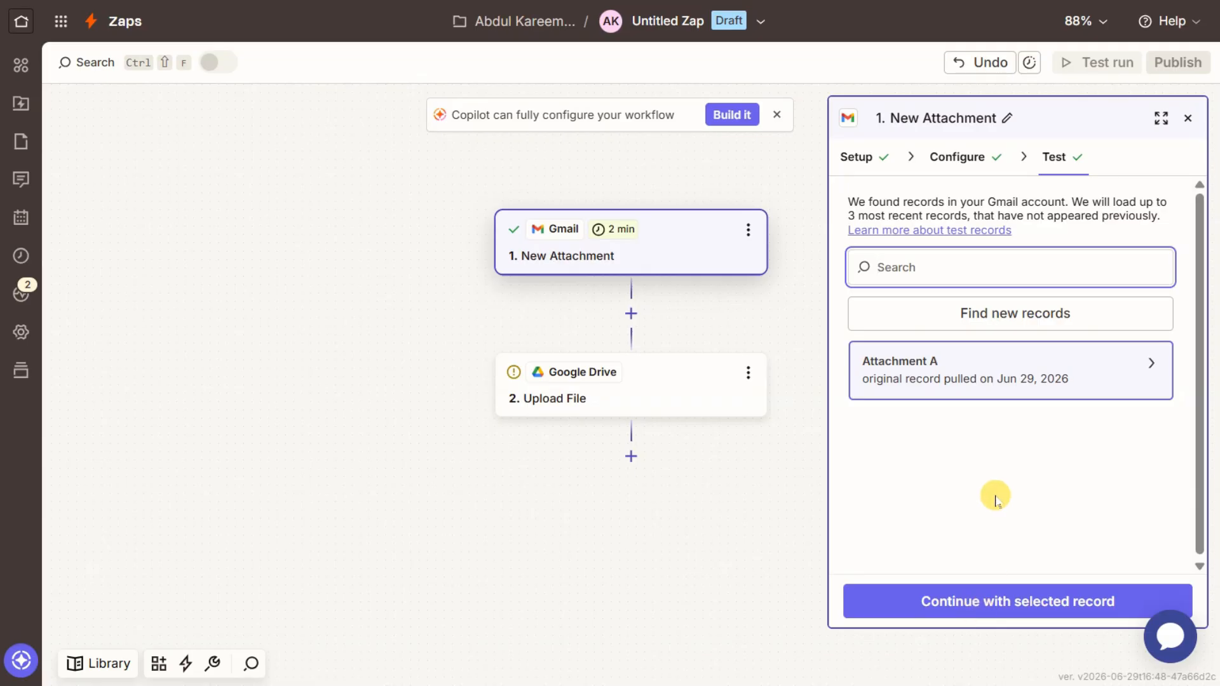
left_click(1003, 382)
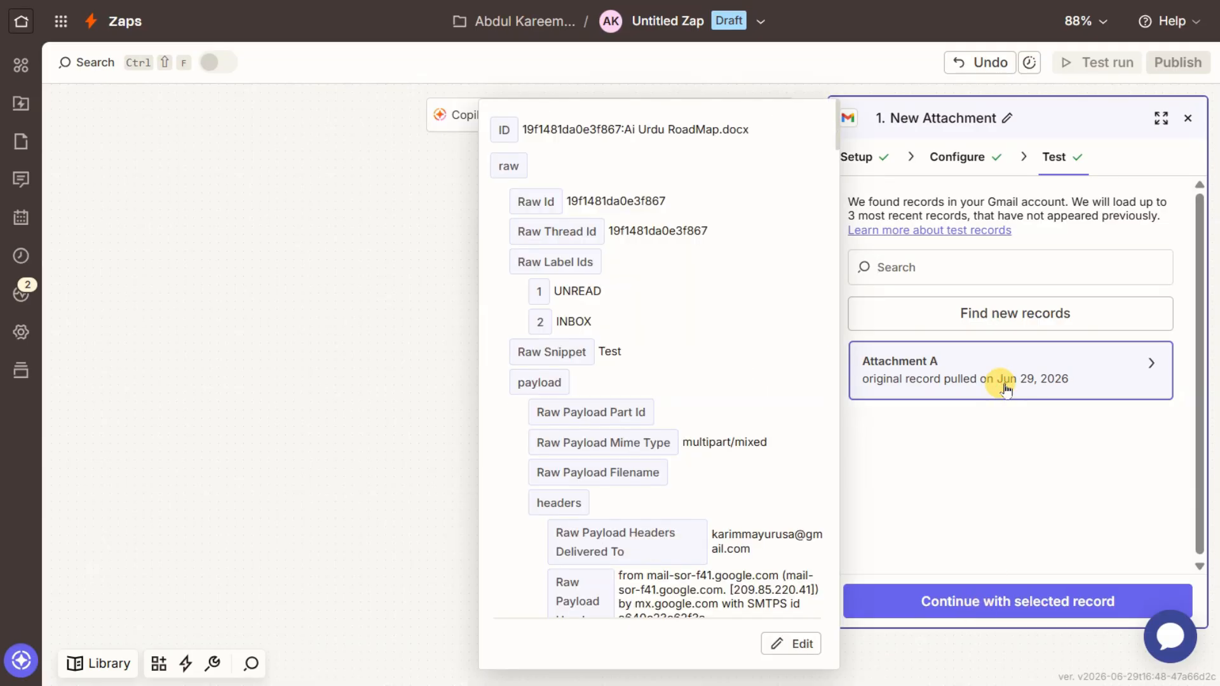
left_click(978, 603)
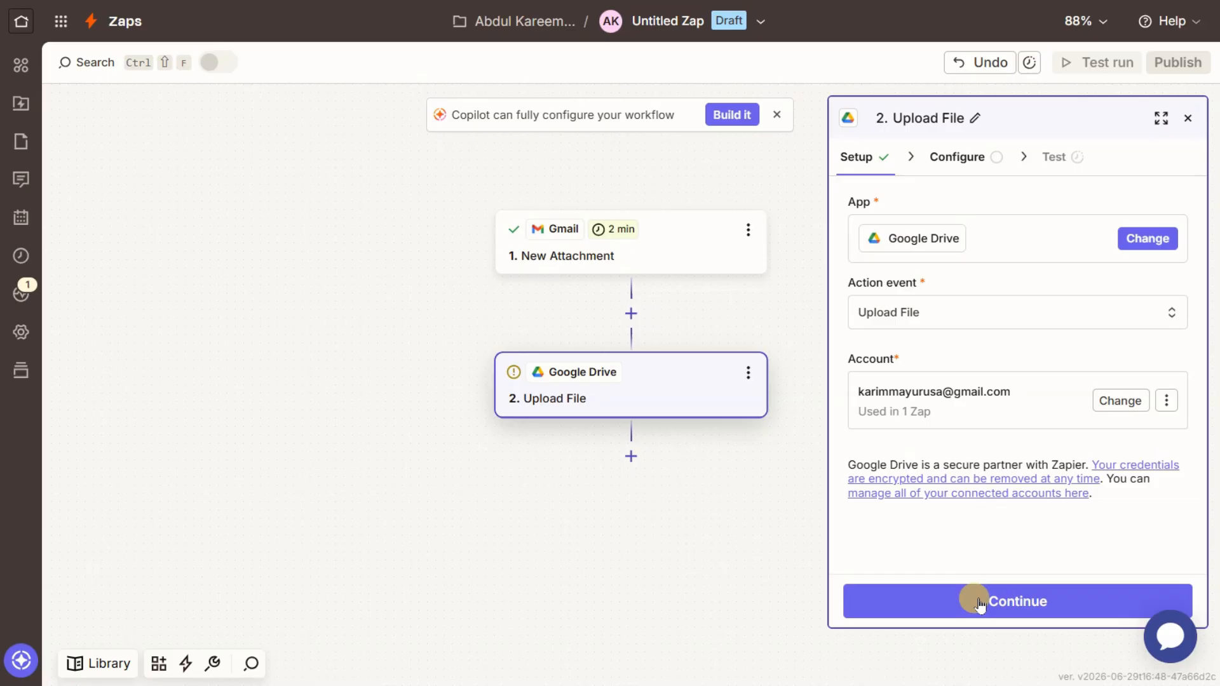
Return to the Upload File configuration and set Convert to Document to False
left_click(978, 602)
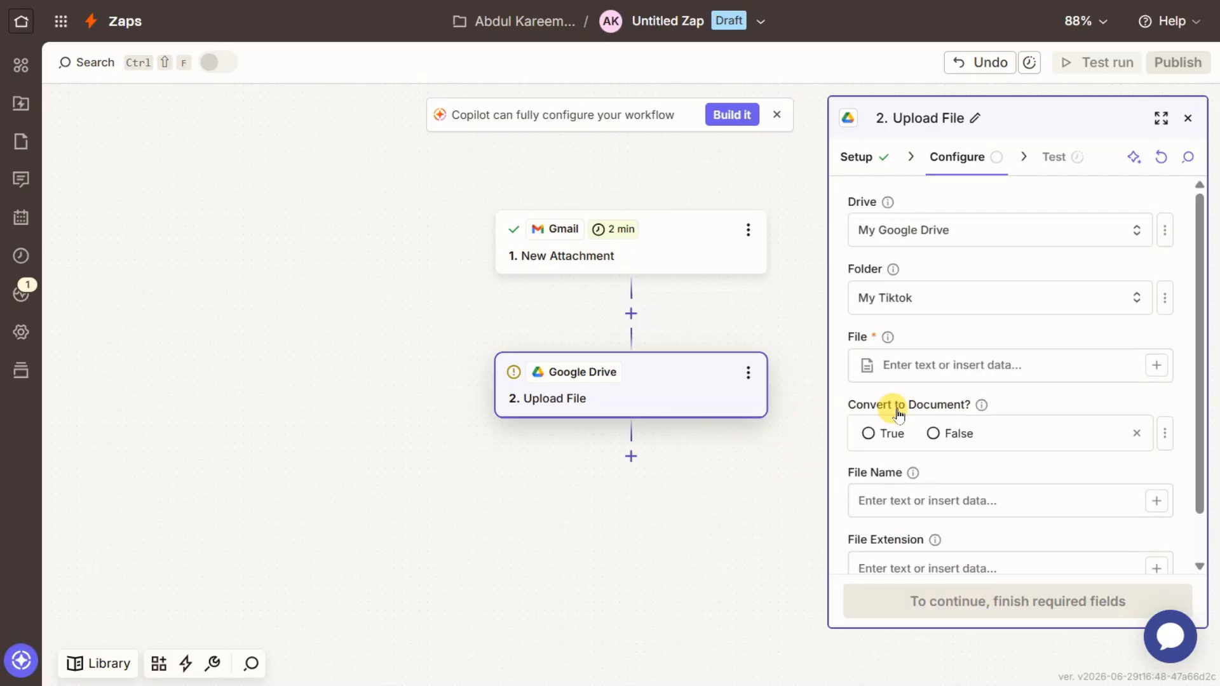
scroll(998, 423, "down", 1)
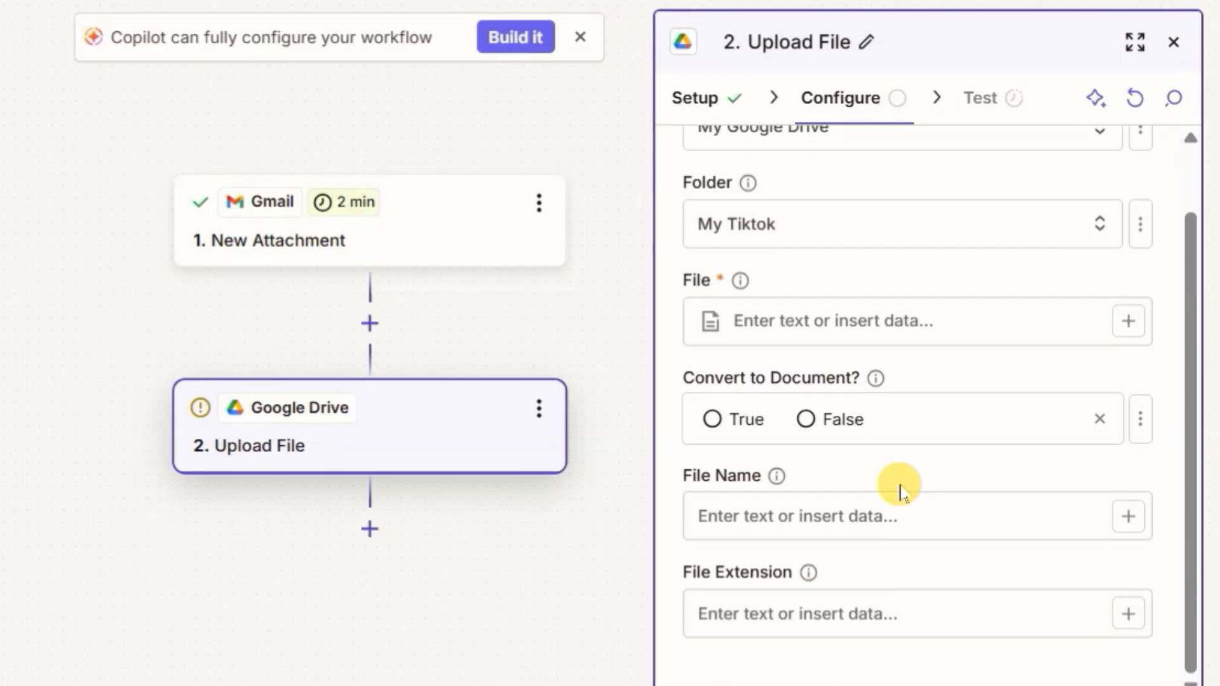
left_click(899, 495)
left_click(858, 607)
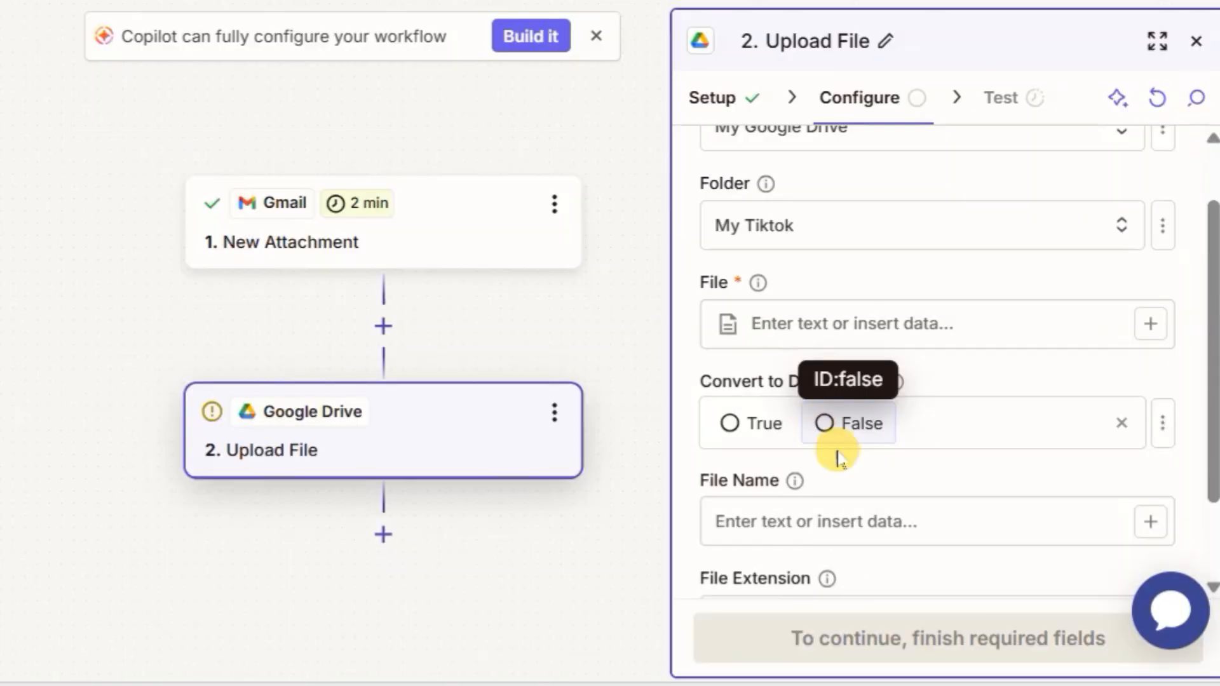
left_click(927, 509)
scroll(928, 513, "down", 2)
left_click(825, 314)
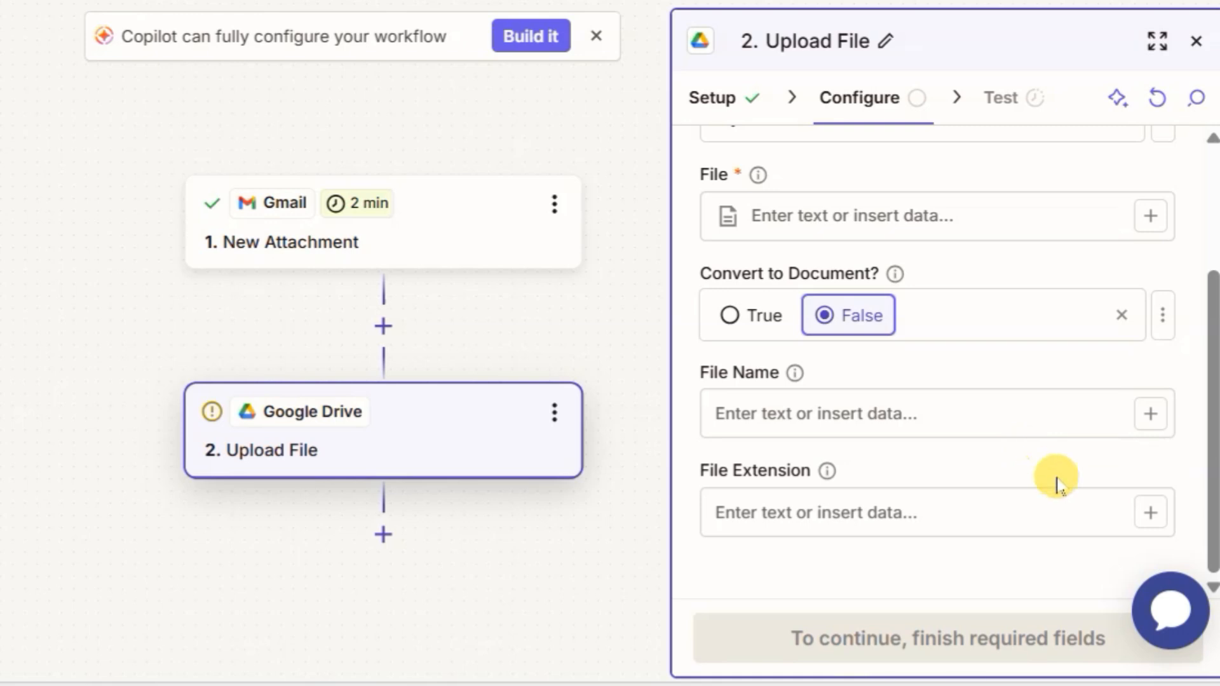
Map File Name to the Gmail trigger's Attachment and File Extension to its Attachment Details Filename
left_click(1150, 423)
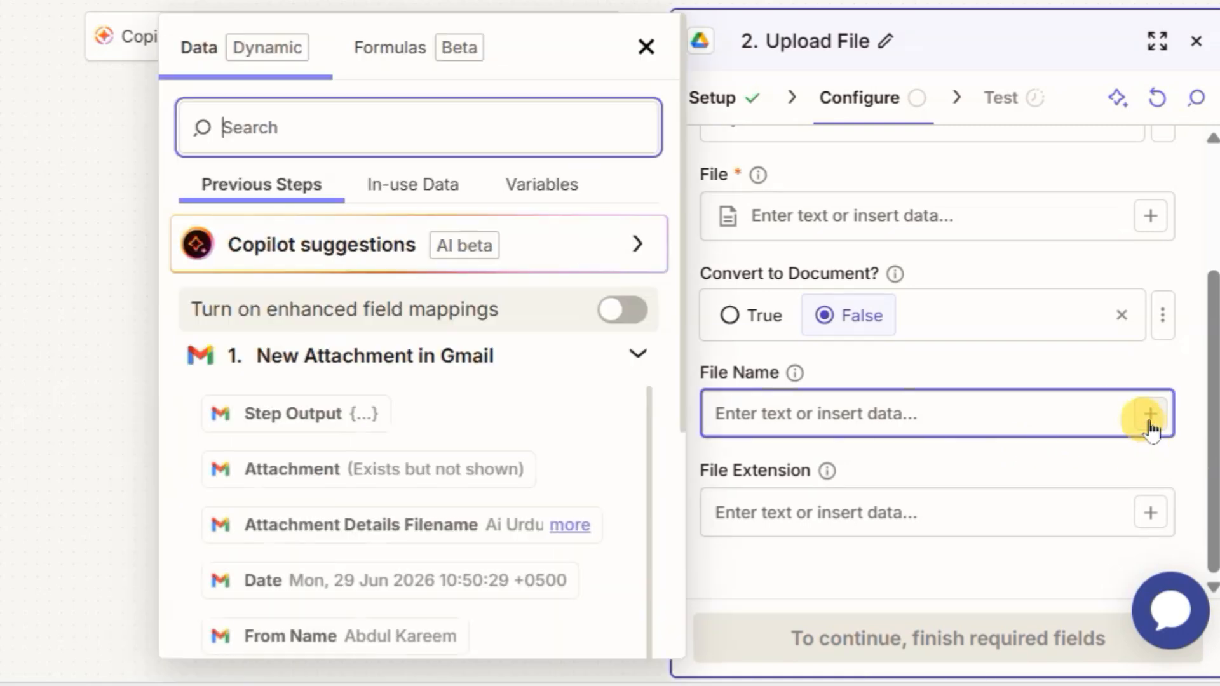
left_click(486, 357)
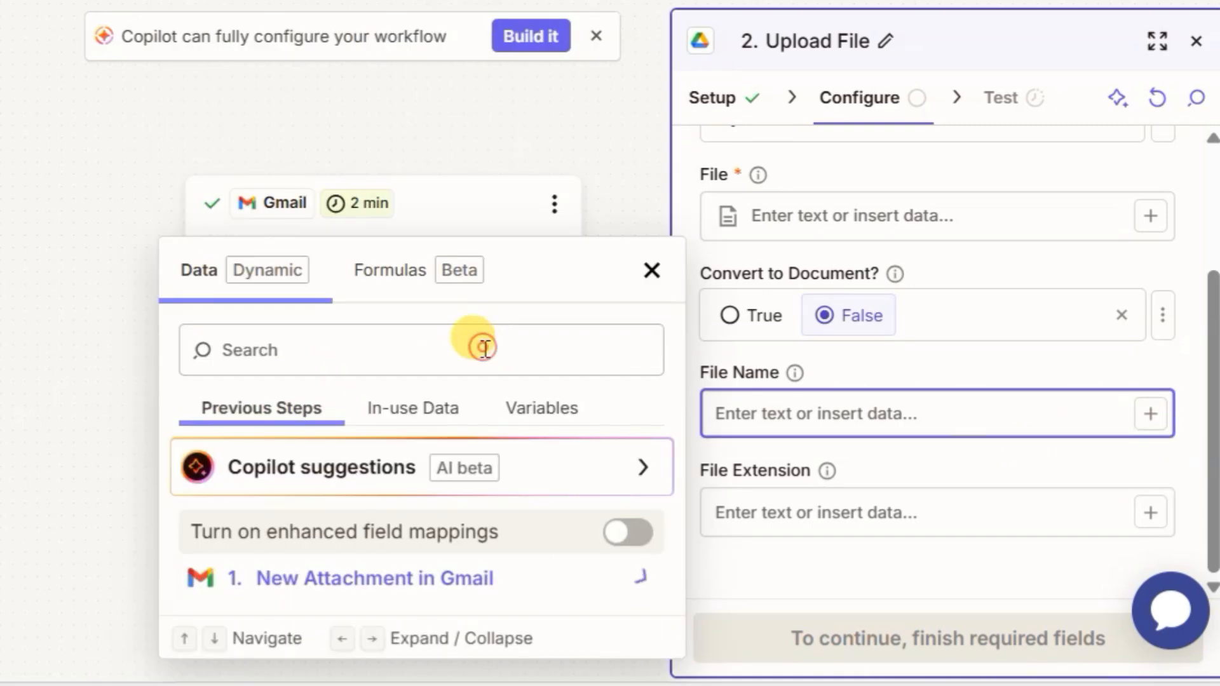
left_click(456, 581)
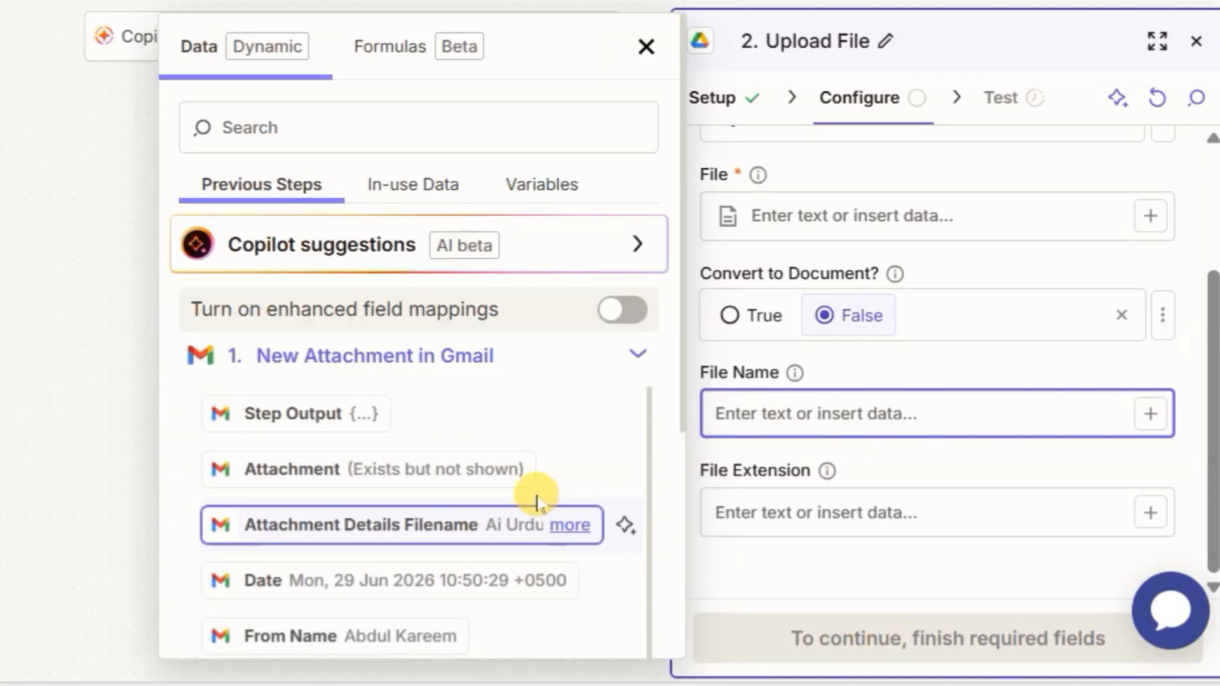
left_click(479, 469)
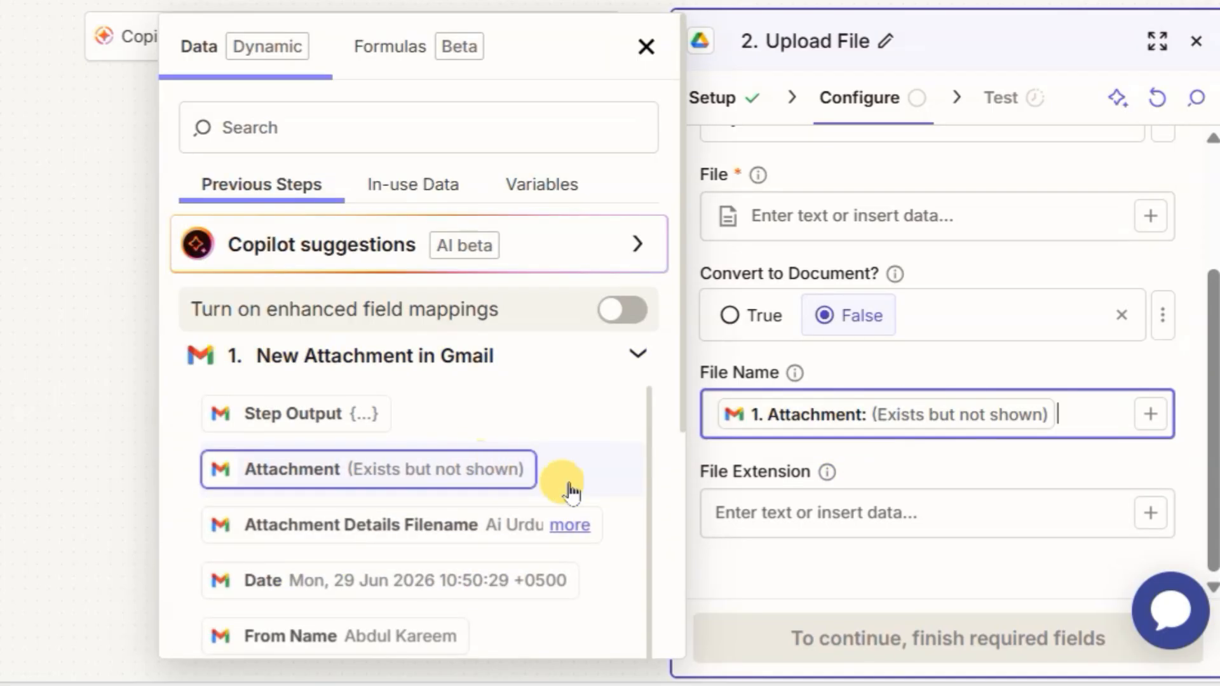
left_click(1141, 525)
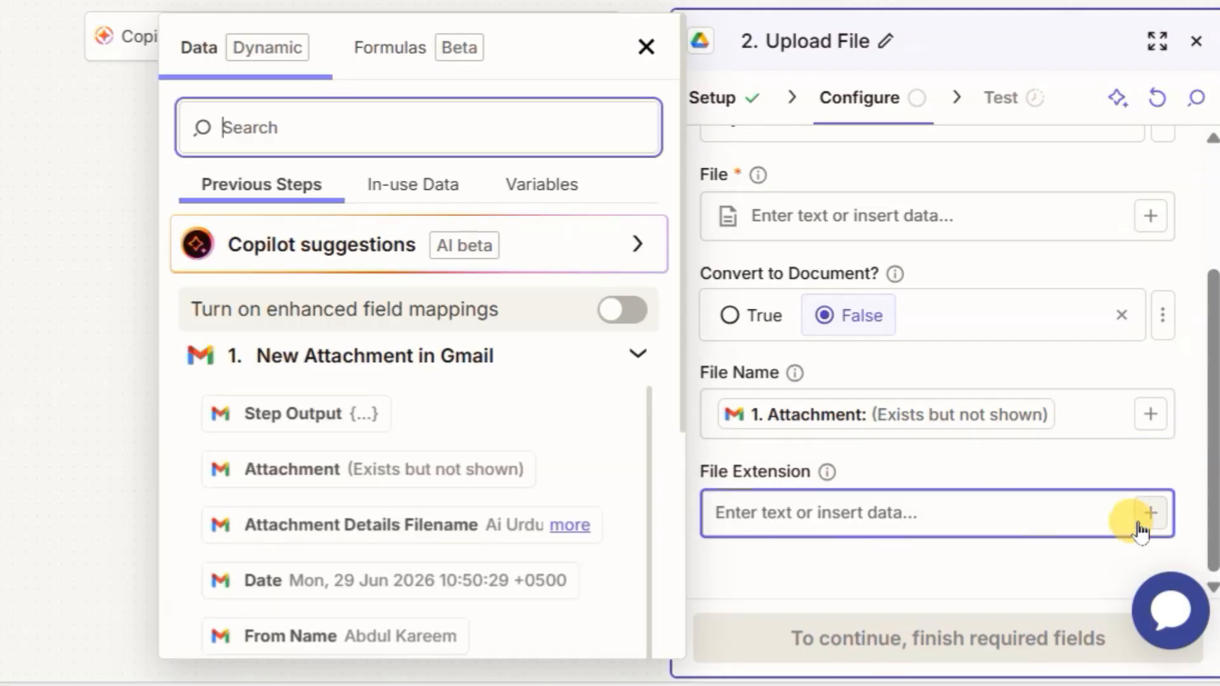
left_click(489, 527)
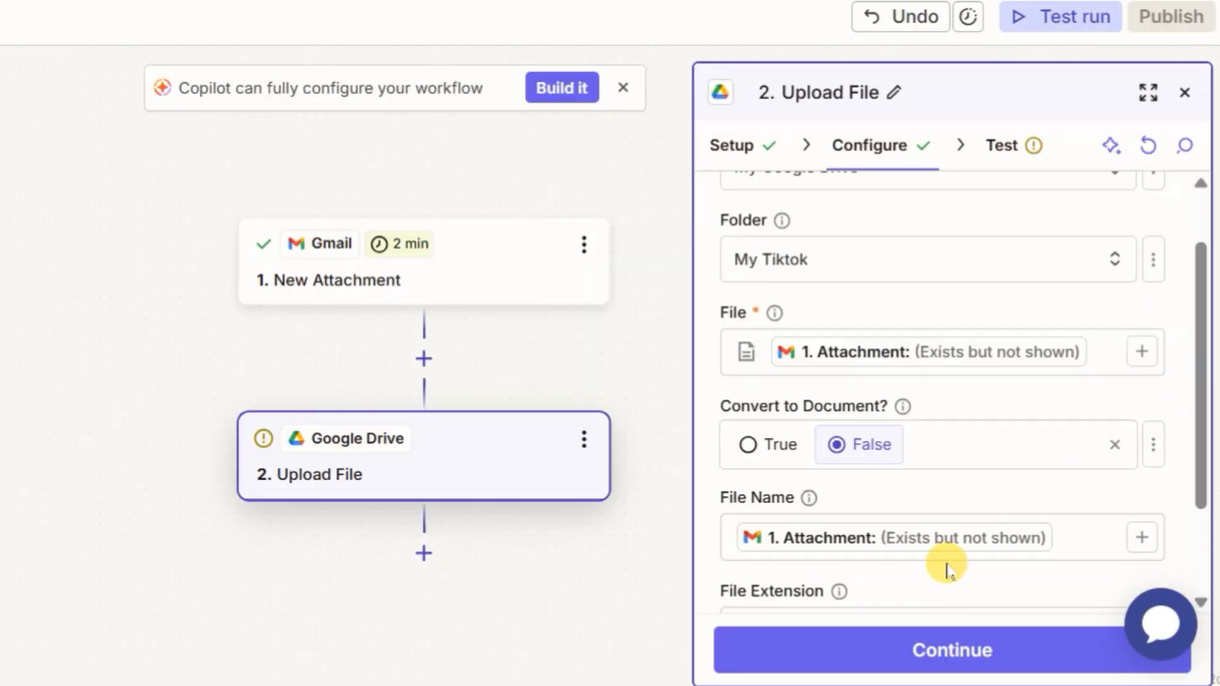
Review the Upload File field mappings, test sending the file to Google Drive, and publish the Zap
scroll(997, 507, "down", 2)
scroll(997, 506, "up", 2)
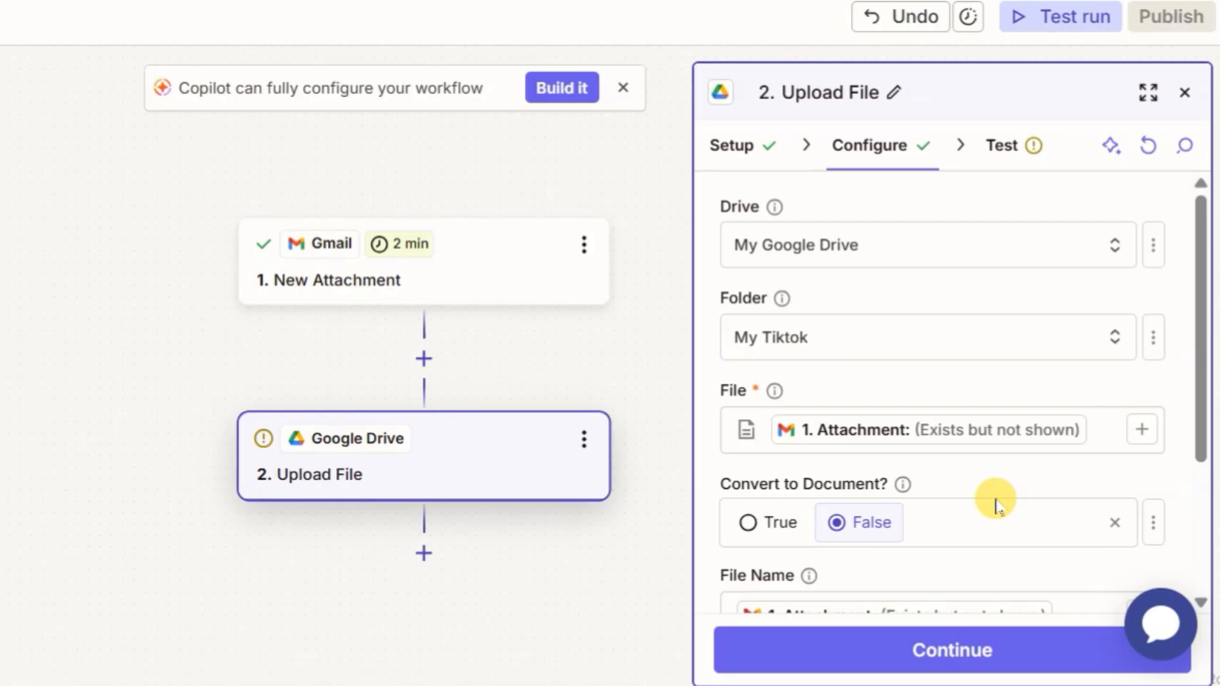
scroll(997, 507, "down", 2)
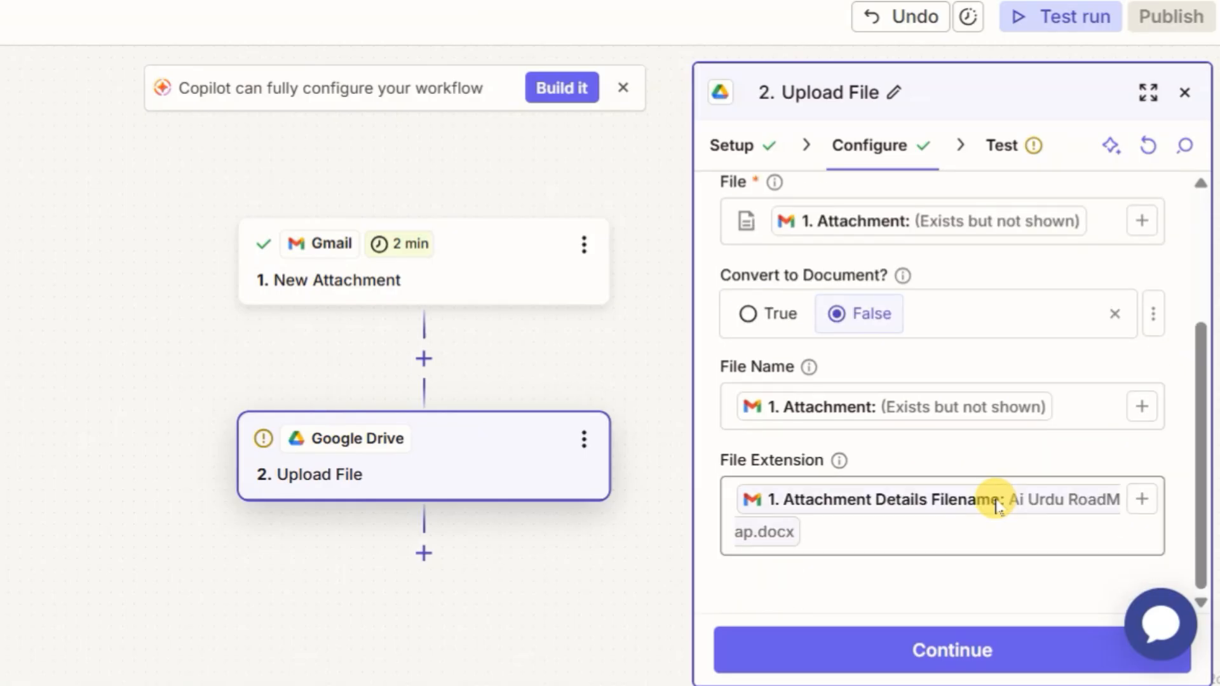
scroll(997, 507, "up", 2)
scroll(997, 507, "down", 2)
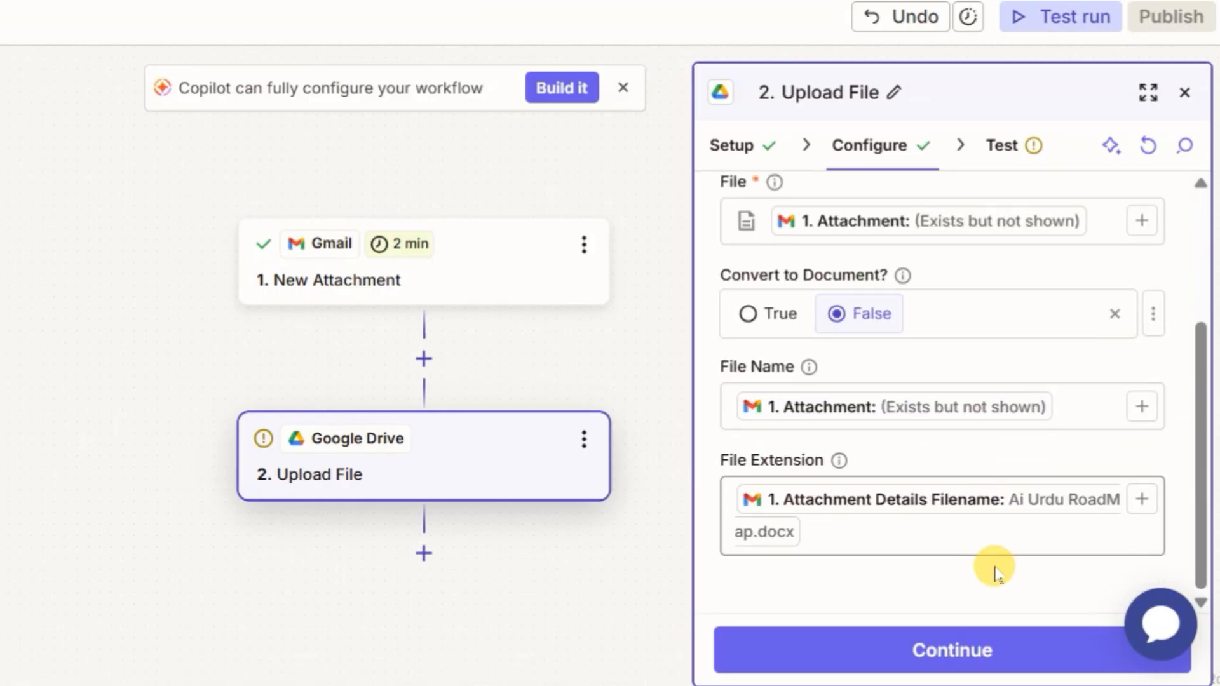
left_click(970, 650)
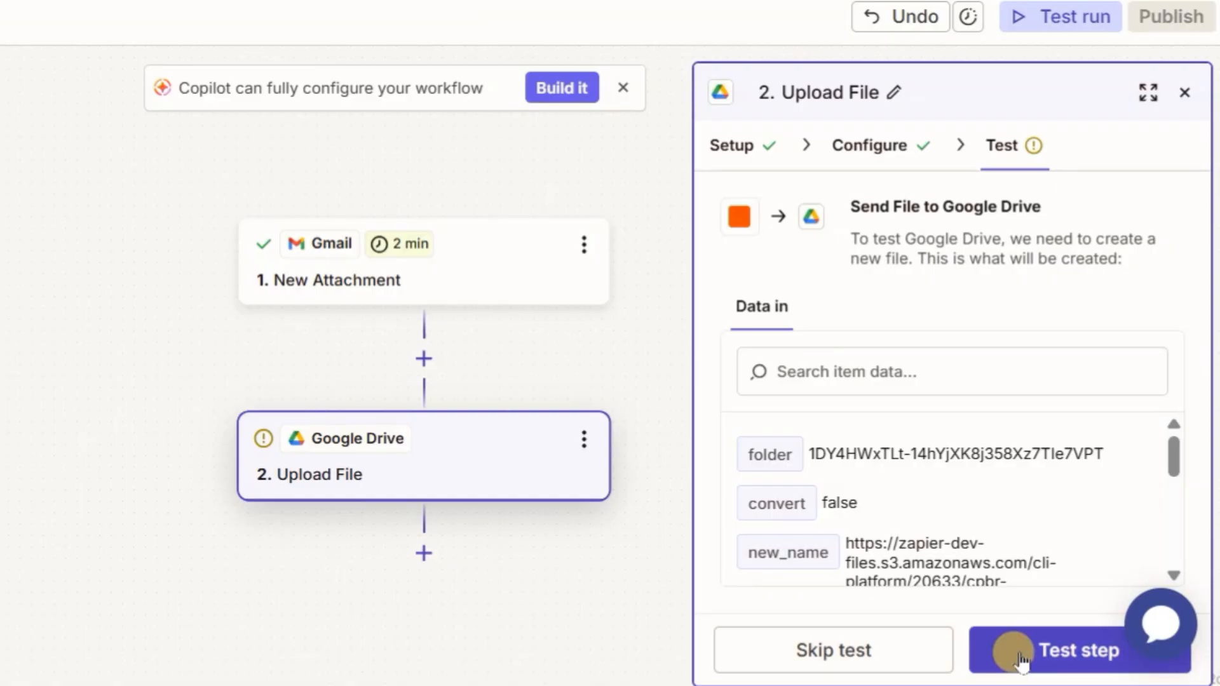
left_click(1019, 655)
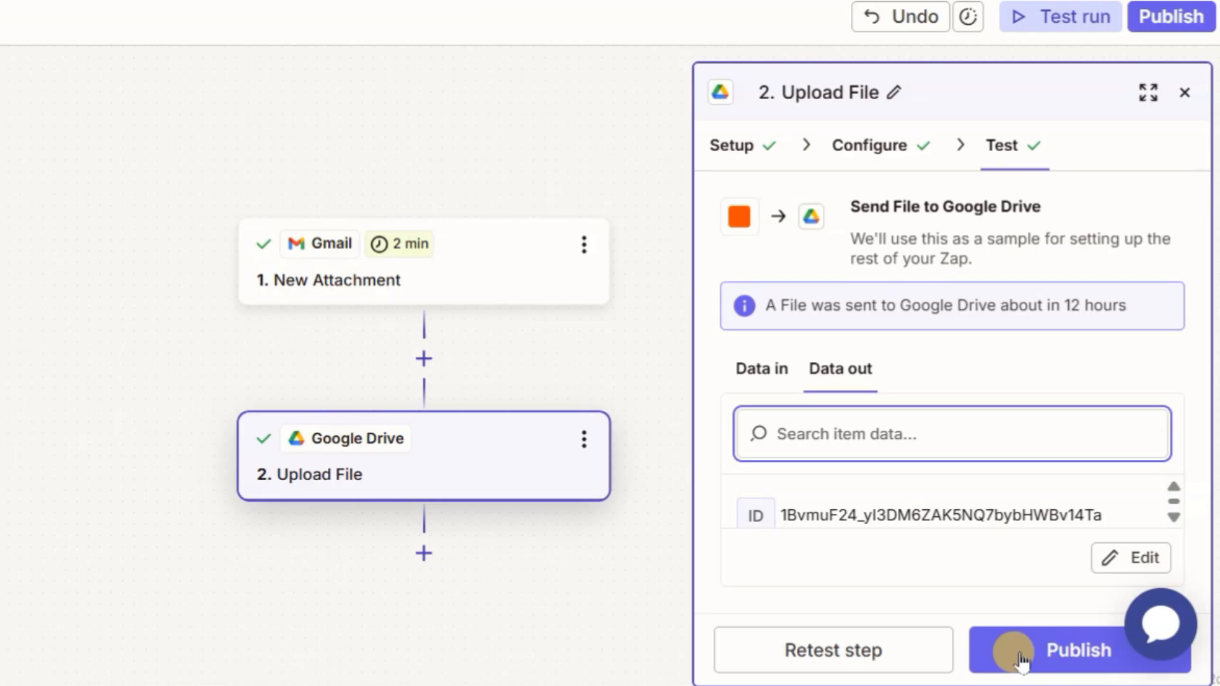
left_click(1020, 654)
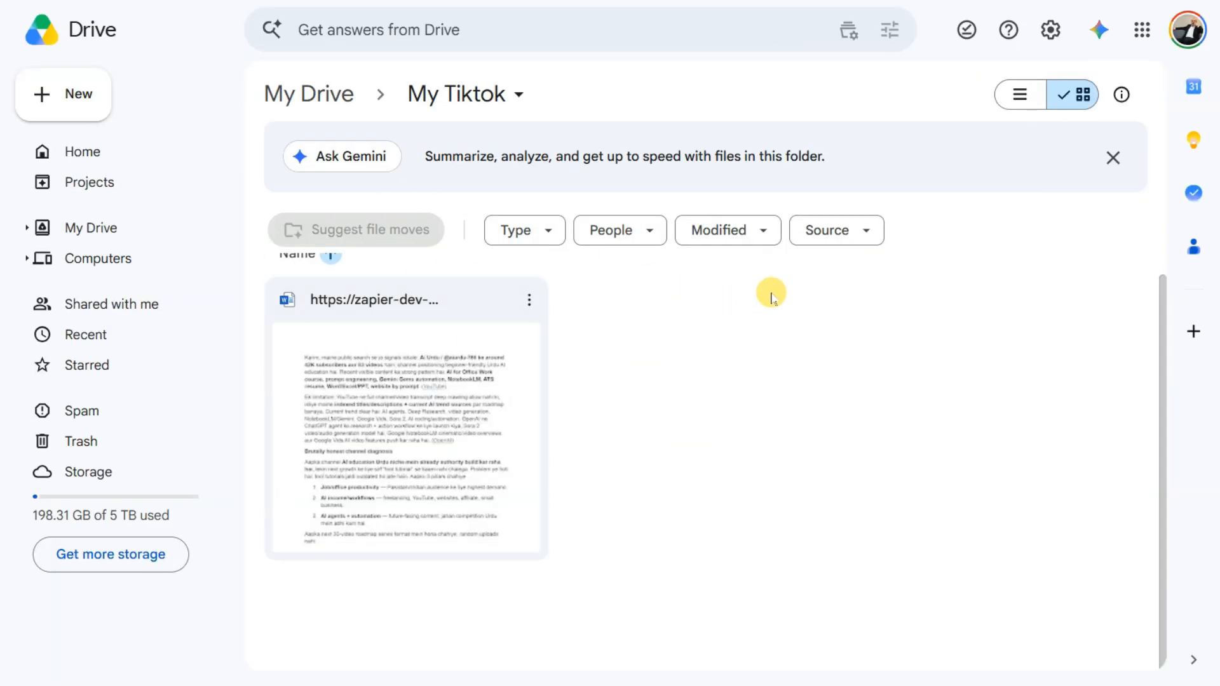
In Google Drive's My Tiktok folder, dismiss the Gemini banner, show the files as a list, and open the uploaded Word file
left_click(1112, 158)
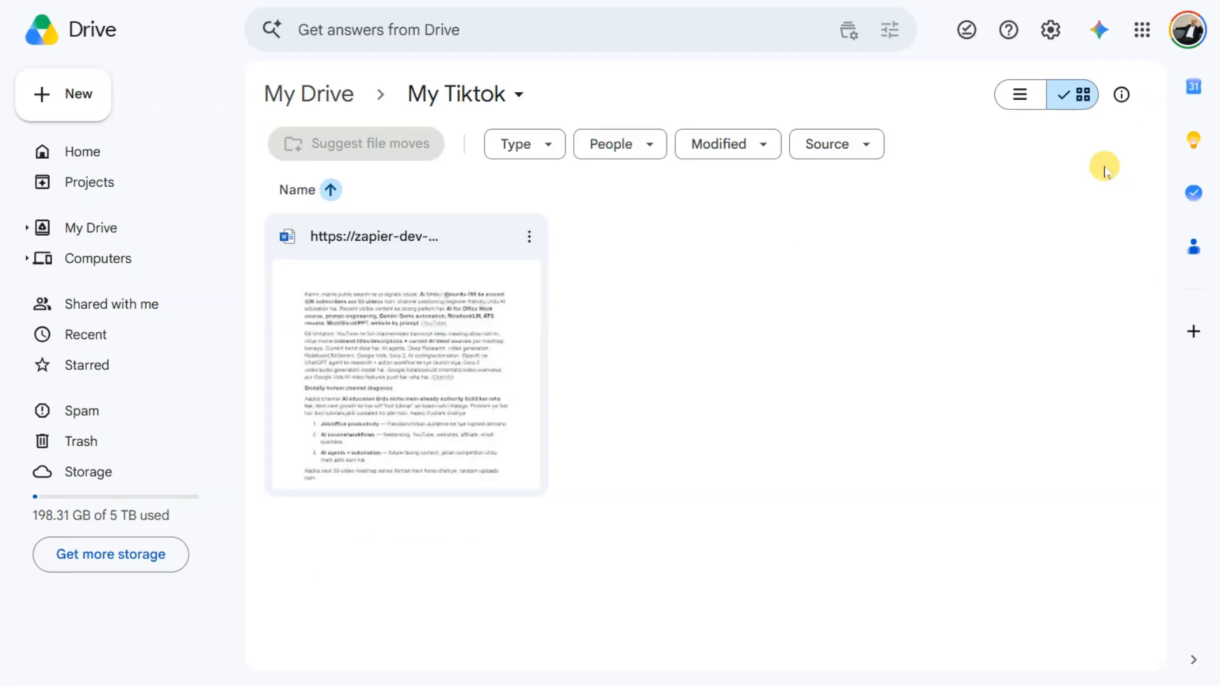
left_click(1029, 102)
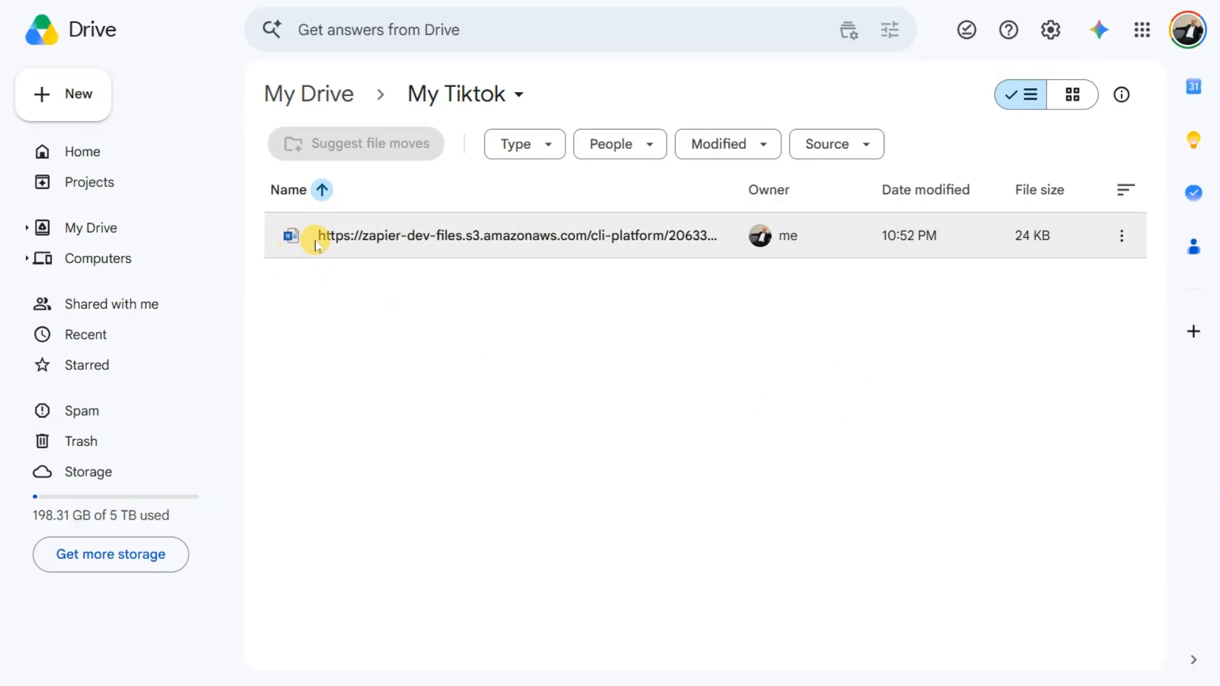
double_click(594, 237)
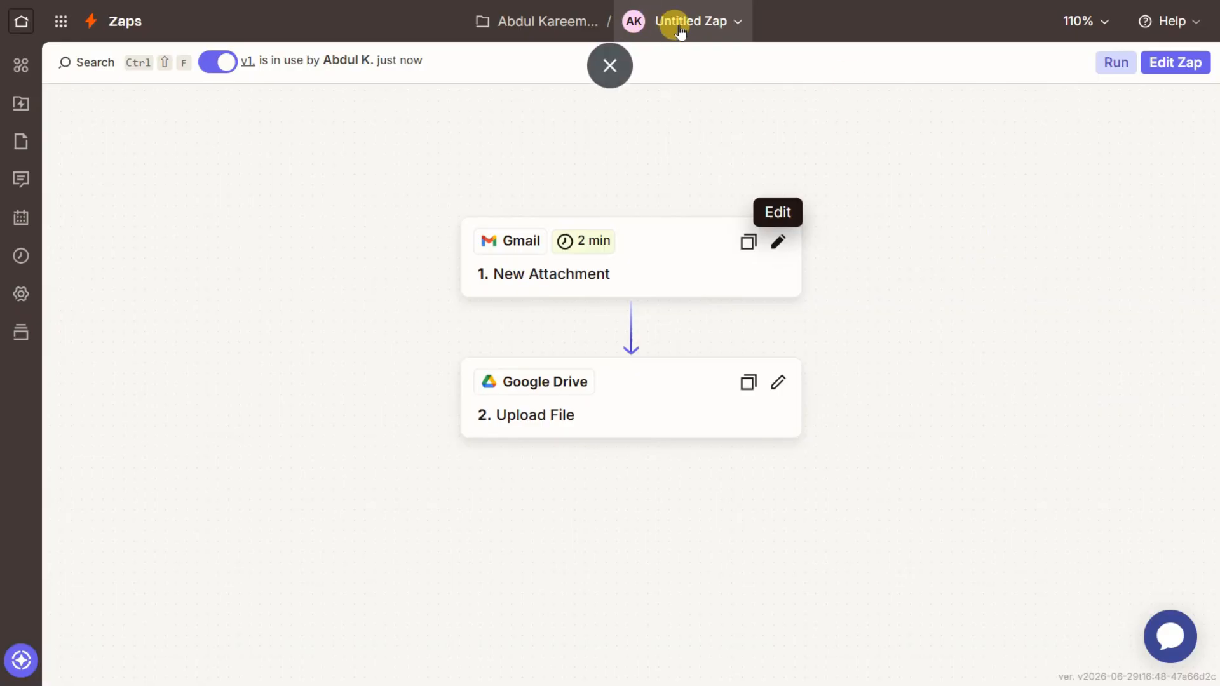
Return to the published Zap in Zapier and rename it as Gmail Attachments Google Drive
left_click(680, 25)
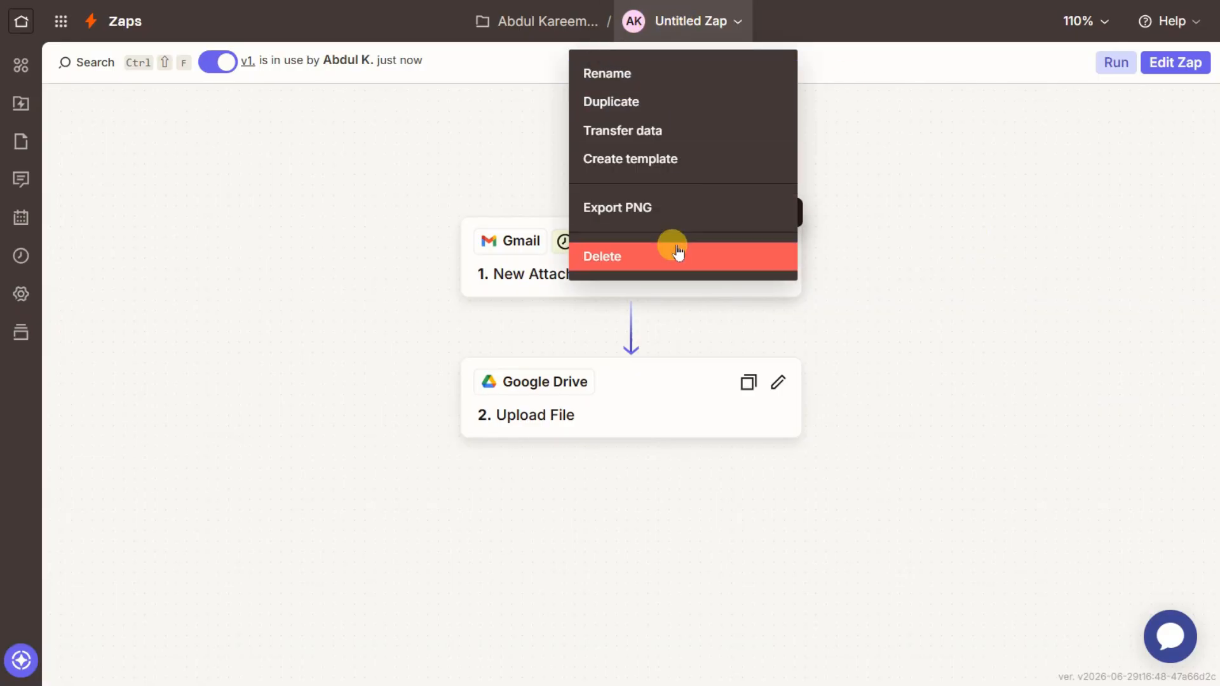
left_click(737, 76)
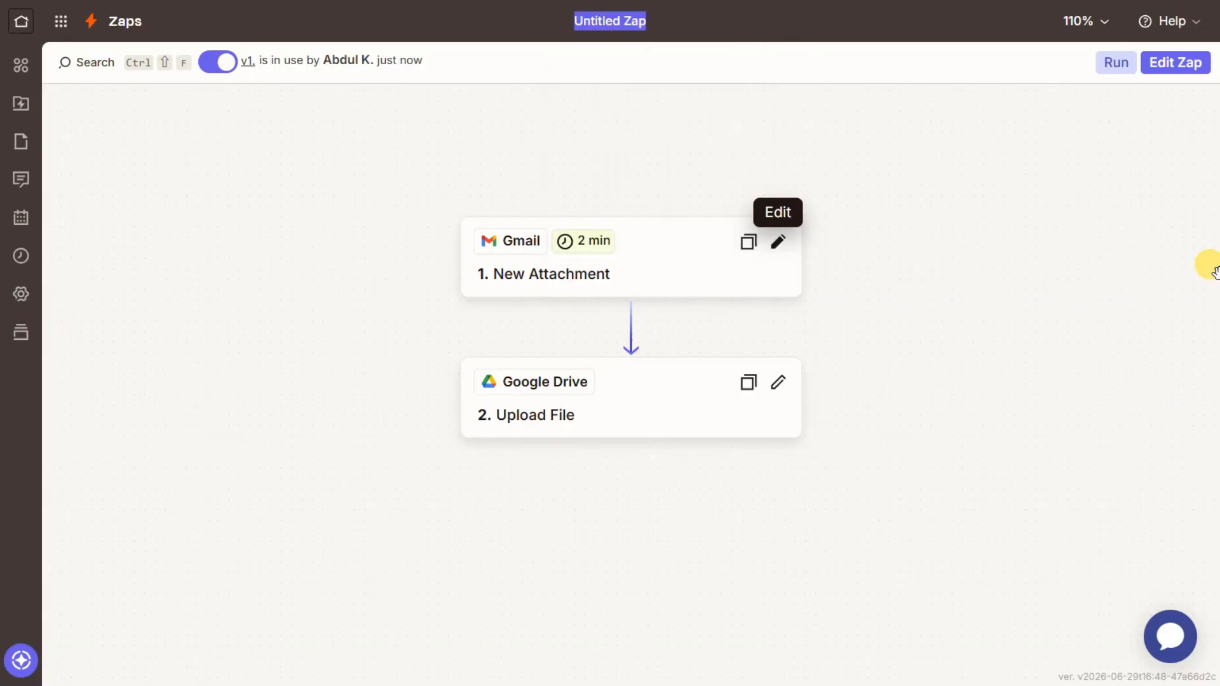
type("Gmail Attachments Google Drive")
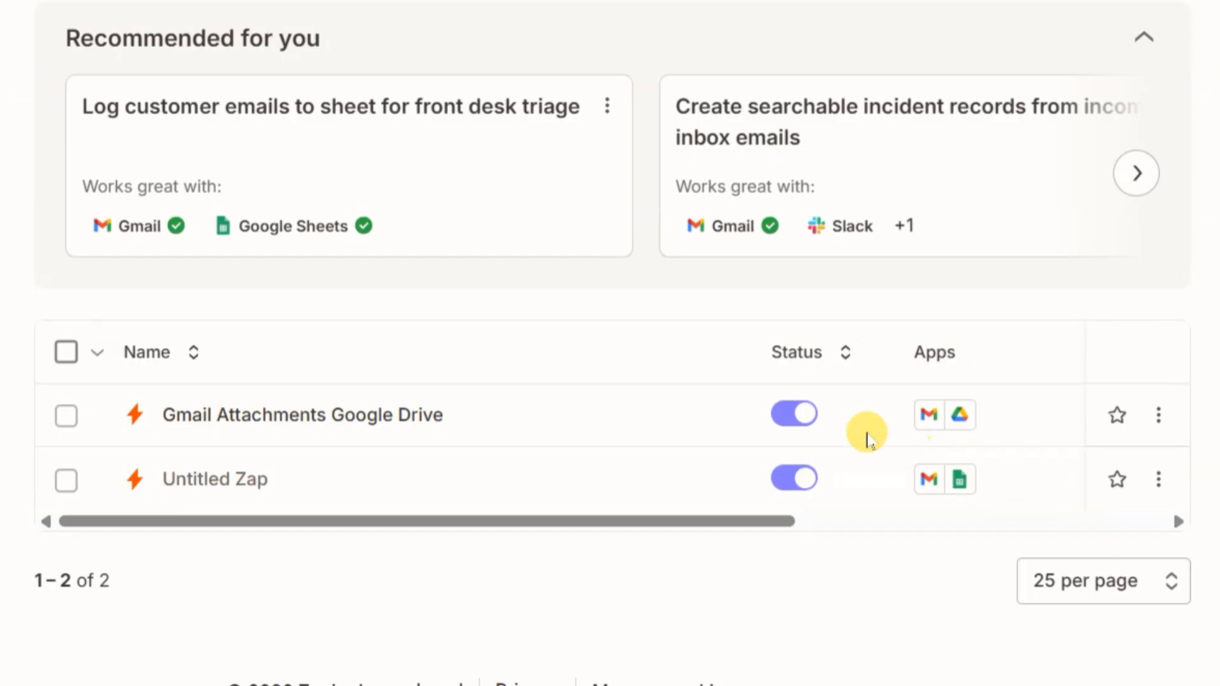
In the Zap workflows list, switch the Gmail Attachments Google Drive Zap off and back on
left_click(791, 414)
left_click(797, 424)
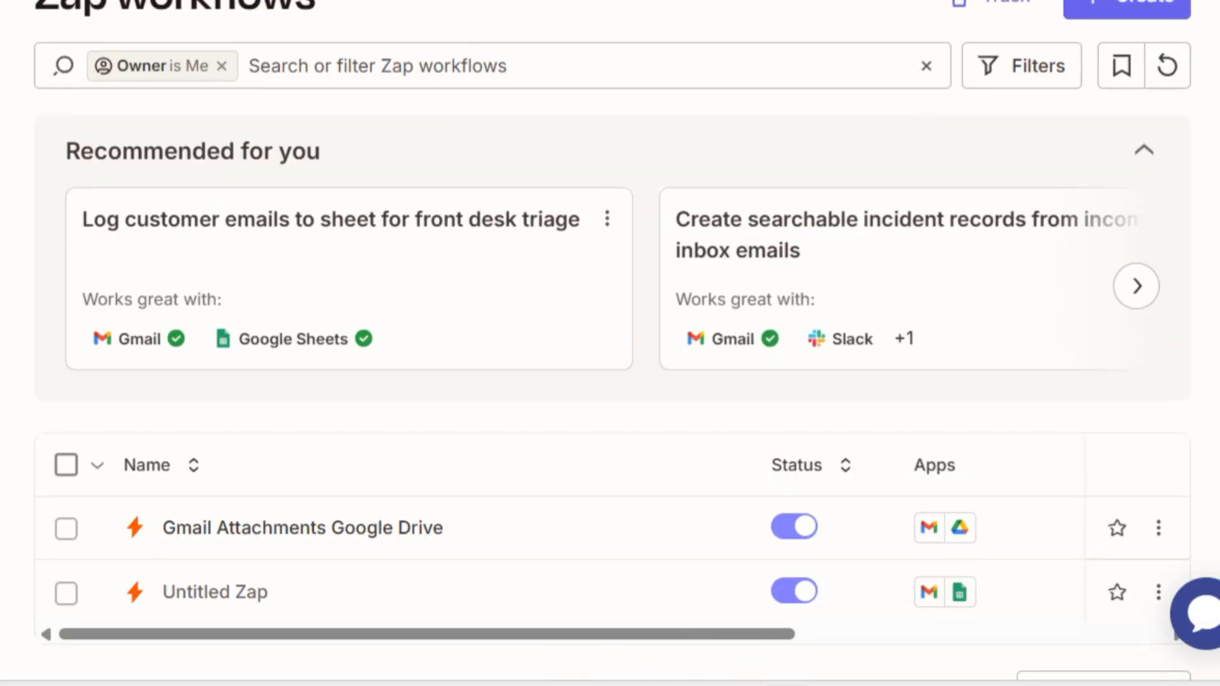
mouse_move(501, 685)
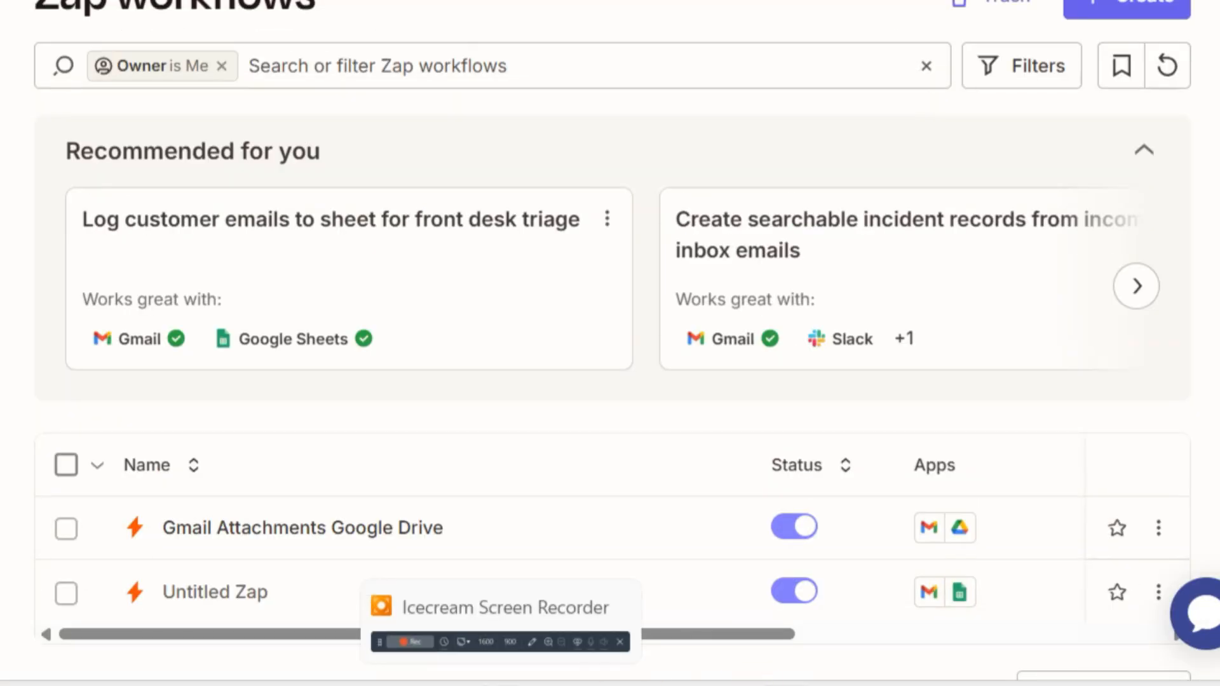